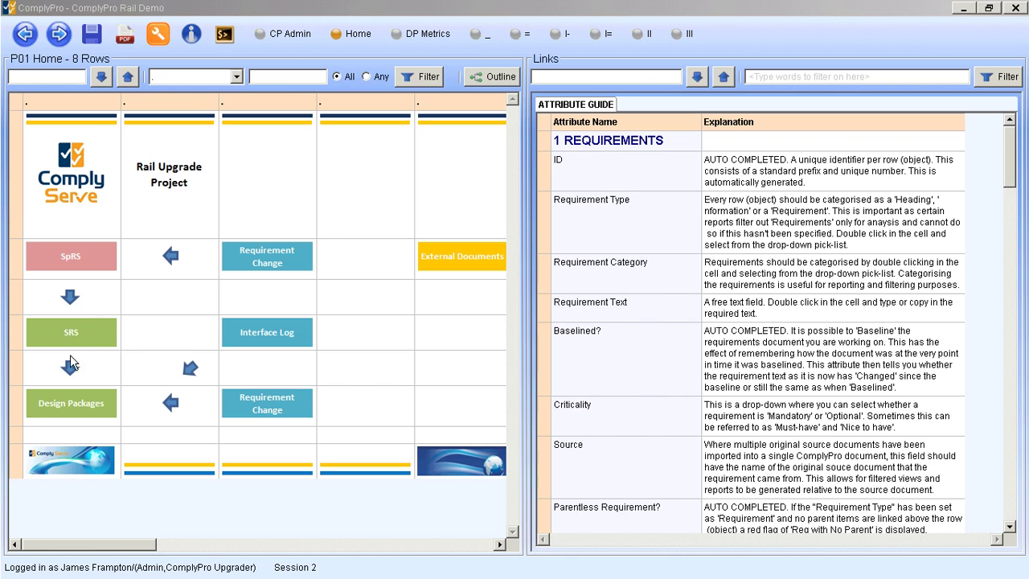
Open the SpRS requirements document and arrange its requirements list and links view one above the other.
left_click(66, 265)
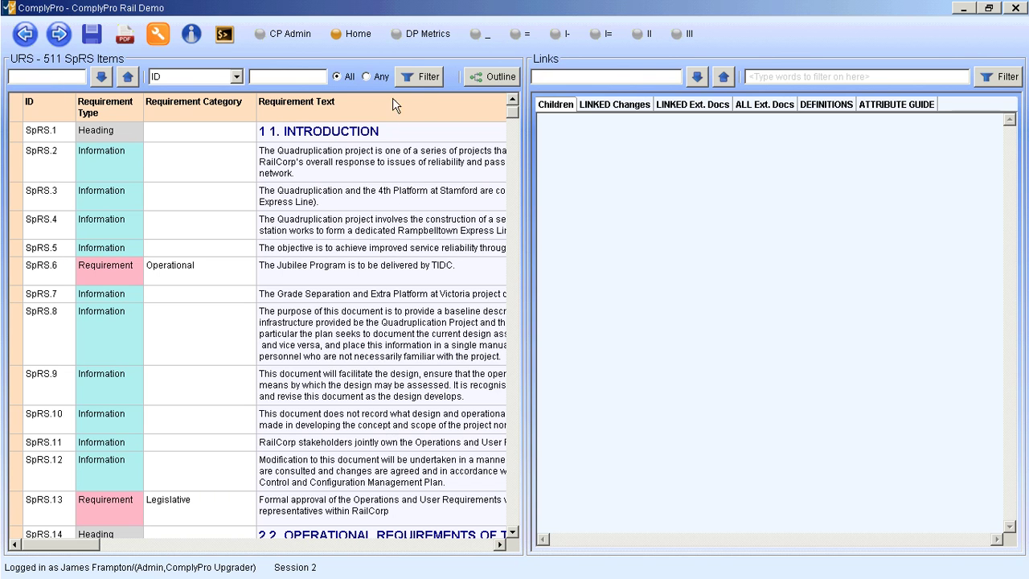
left_click(528, 41)
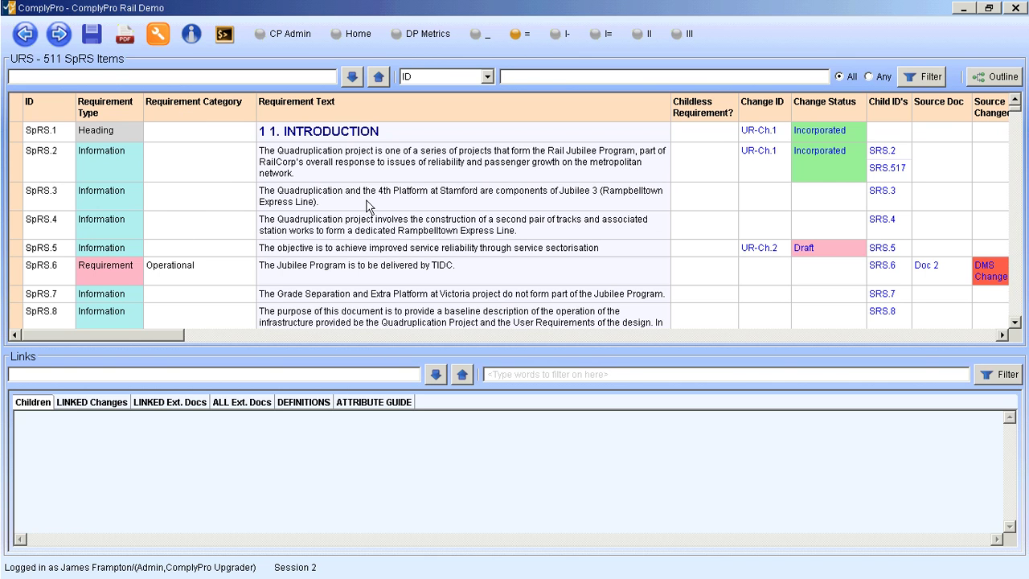
View the child items linked to several SpRS rows, including SpRS.2, SpRS.3, SpRS.4, SpRS.6 and the introduction heading.
left_click(362, 160)
left_click(337, 208)
left_click(339, 230)
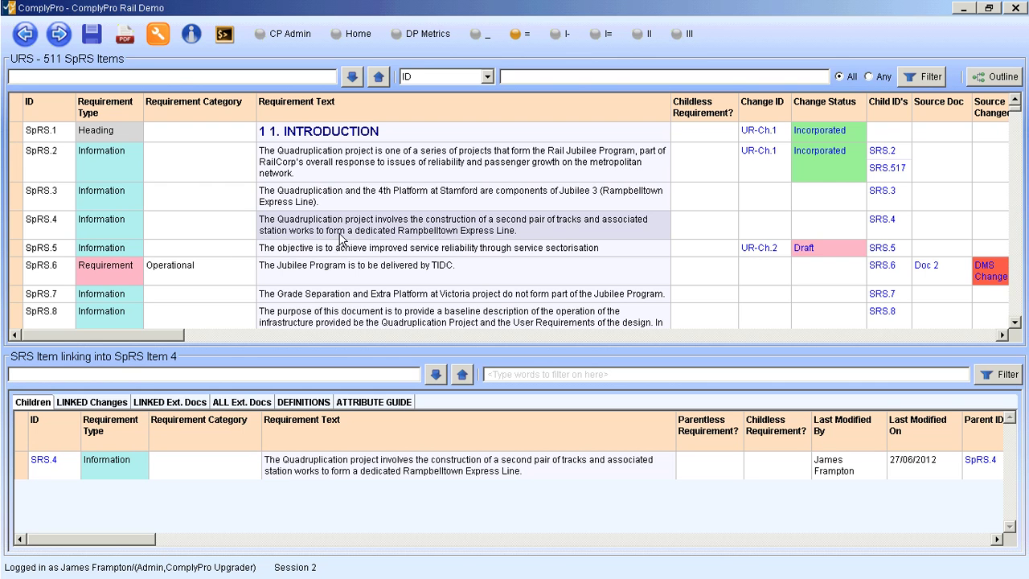
left_click(480, 271)
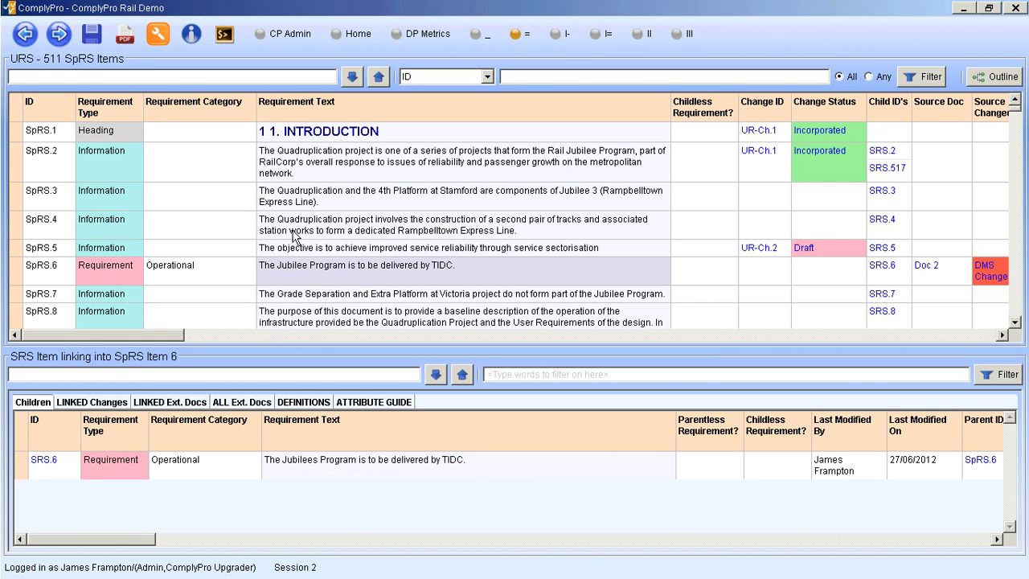
left_click(272, 135)
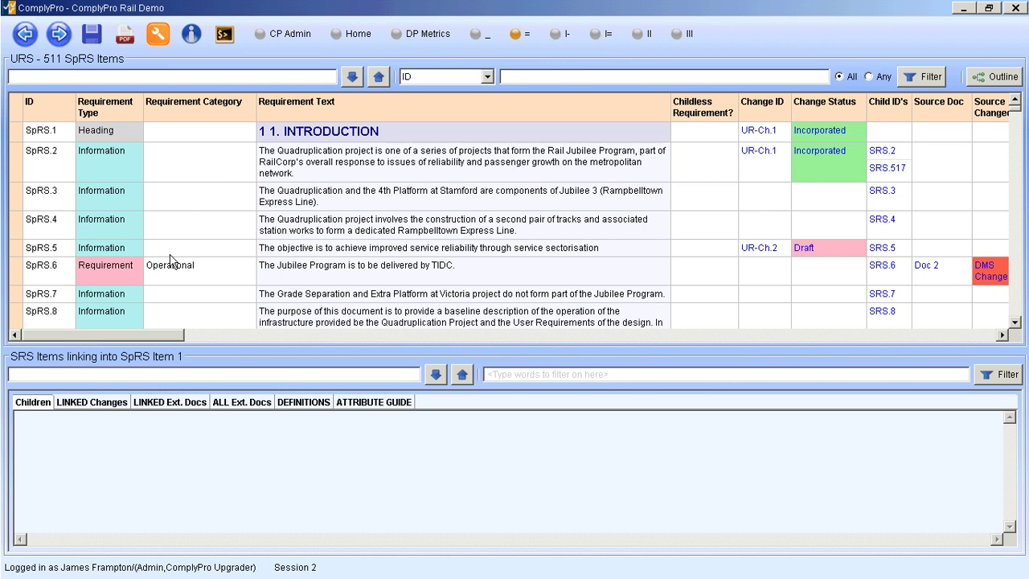
Set the requirement category of SpRS.6 to Commercial and select its whole row.
left_click(218, 271)
left_click(219, 271)
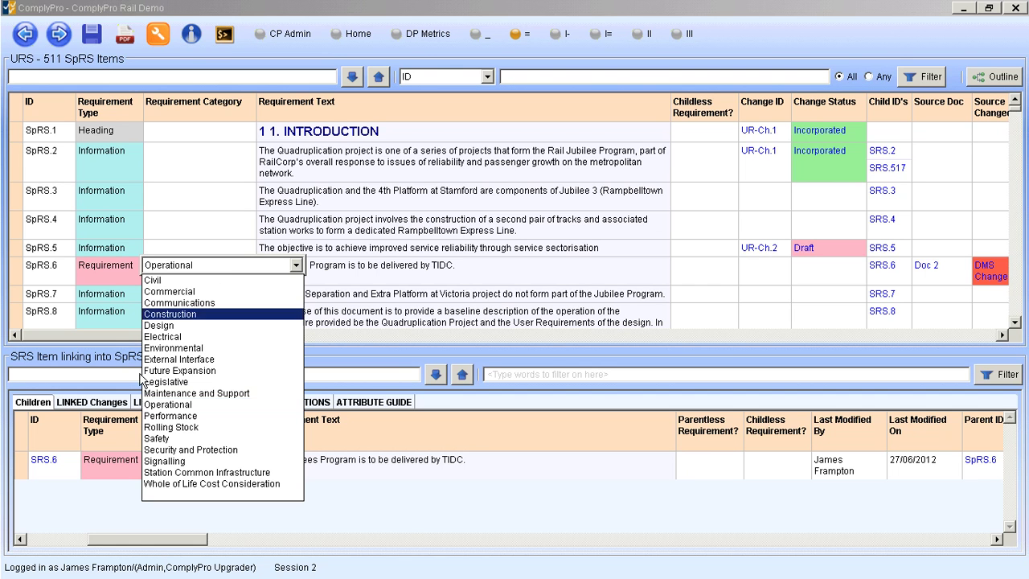
left_click(175, 293)
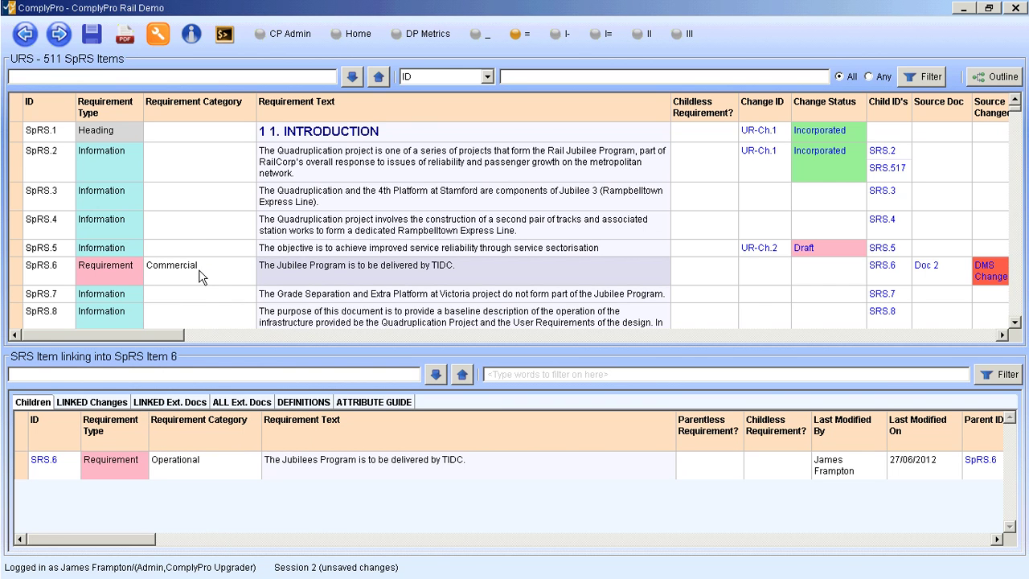
left_click(15, 276)
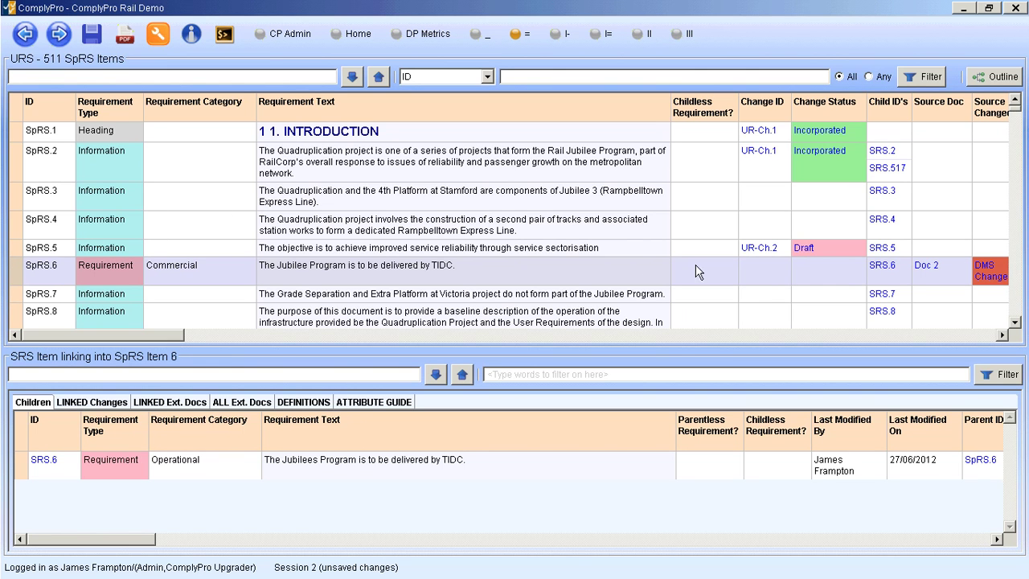
Examine the remaining attribute columns and look through the rows of the SpRS requirements list.
left_click_drag(169, 333, 259, 334)
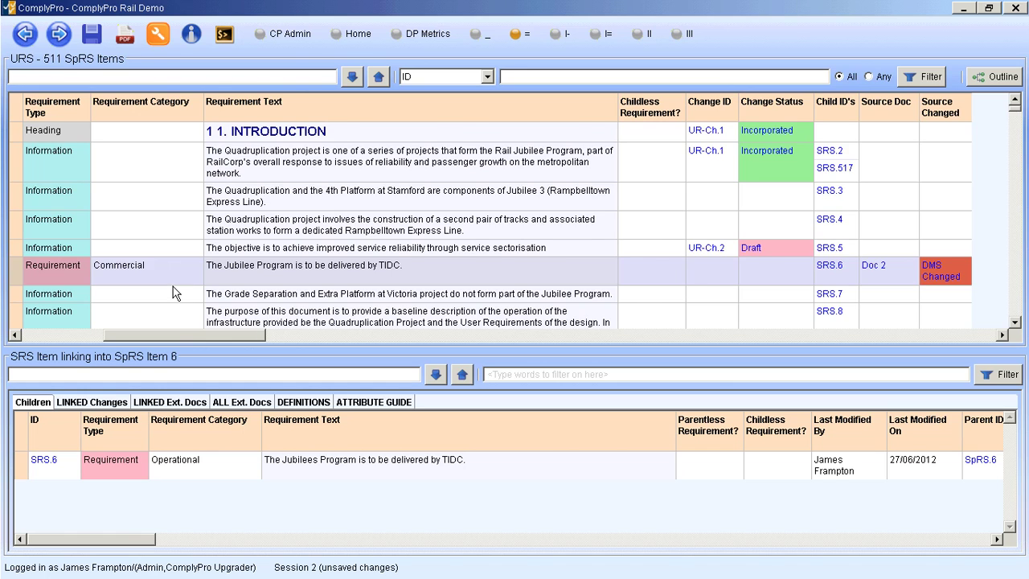
scroll(172, 287, "down", 1)
scroll(173, 286, "down", 3)
scroll(173, 287, "up", 1)
scroll(173, 287, "down", 6)
scroll(177, 287, "up", 6)
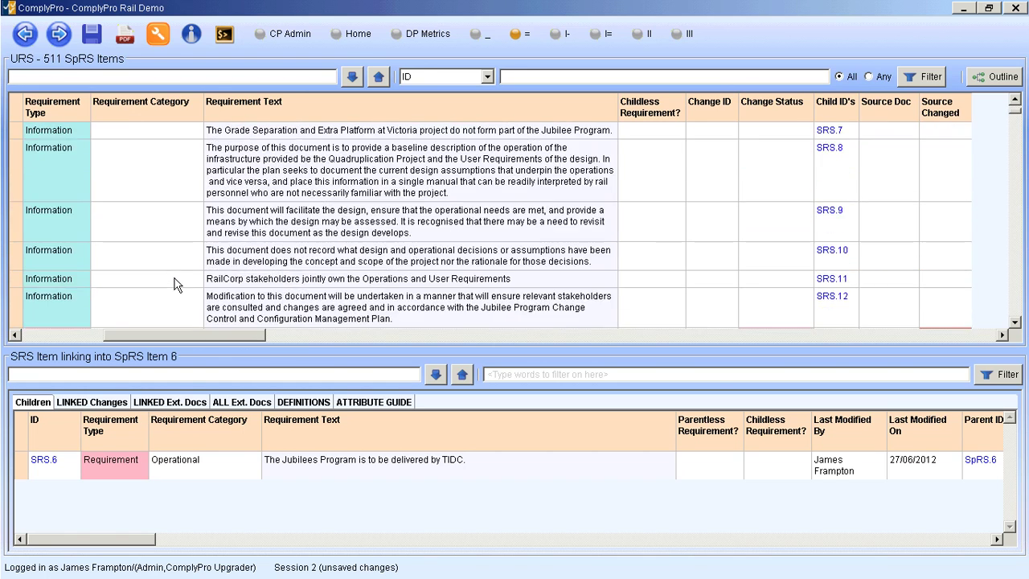
scroll(176, 285, "down", 5)
scroll(177, 286, "up", 8)
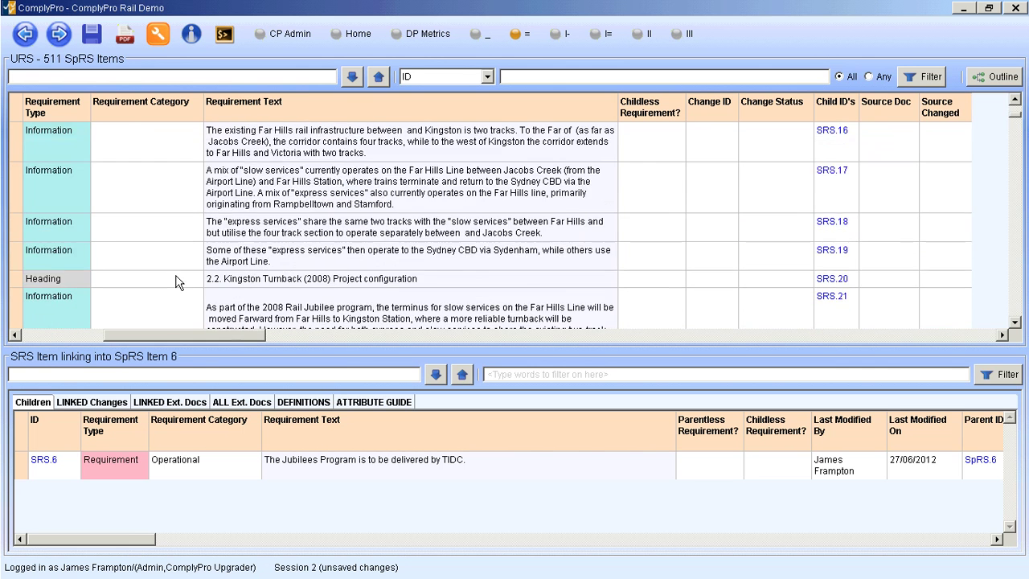
Filter the SpRS items on the Childless Requirement? attribute with R, and turn the filter off again.
left_click(487, 78)
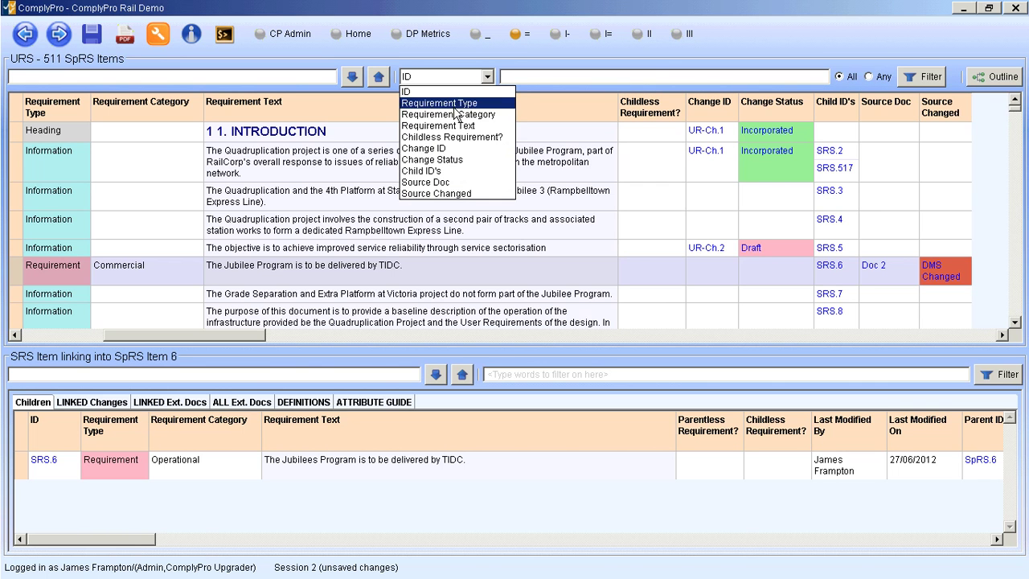
left_click(446, 137)
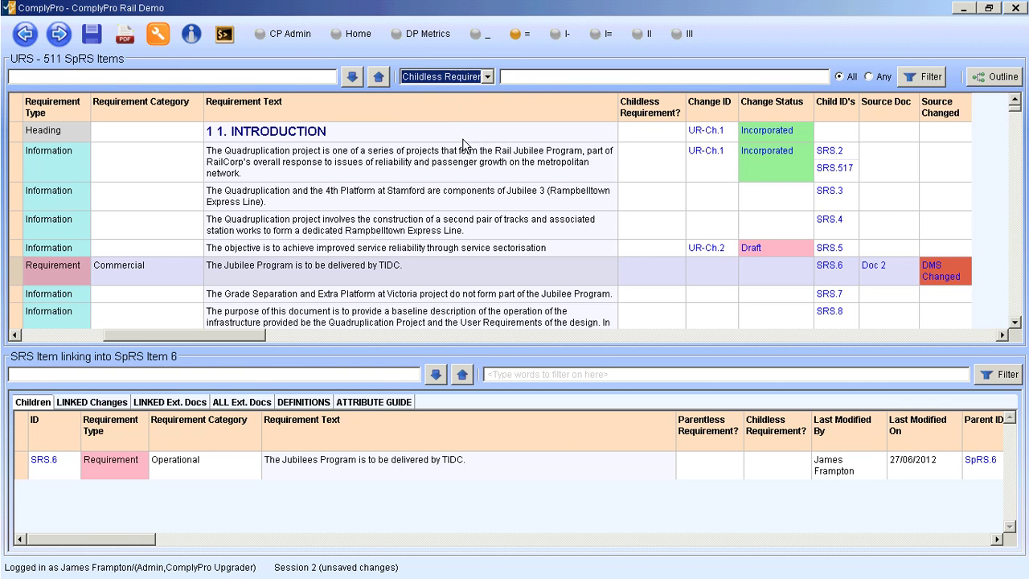
left_click(545, 77)
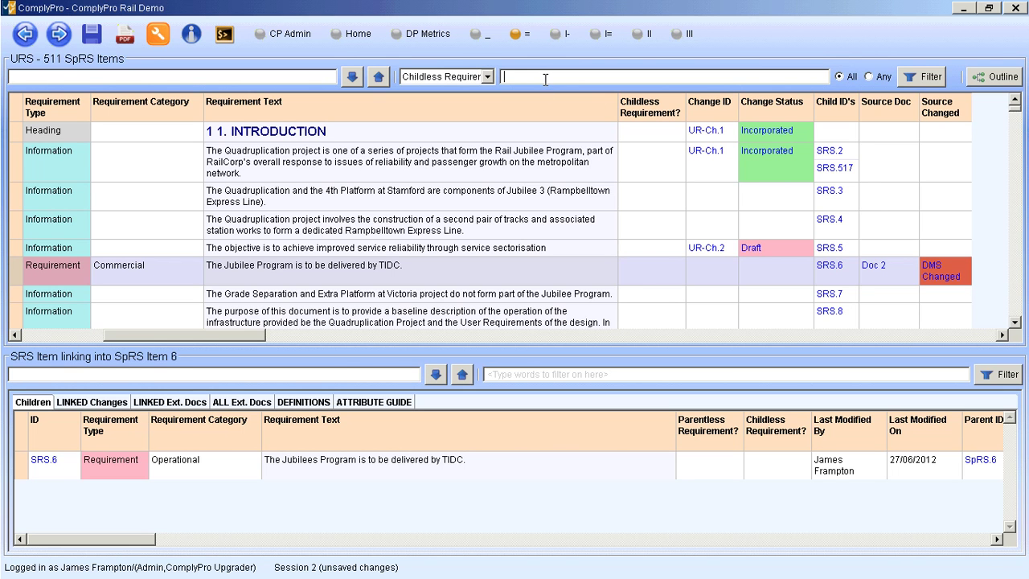
type("R")
left_click(931, 76)
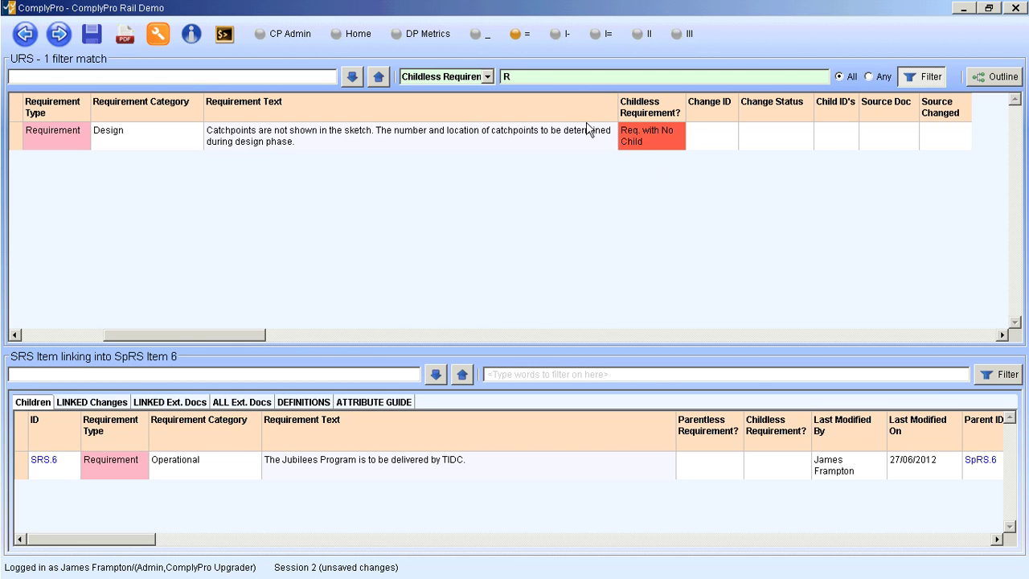
left_click(916, 79)
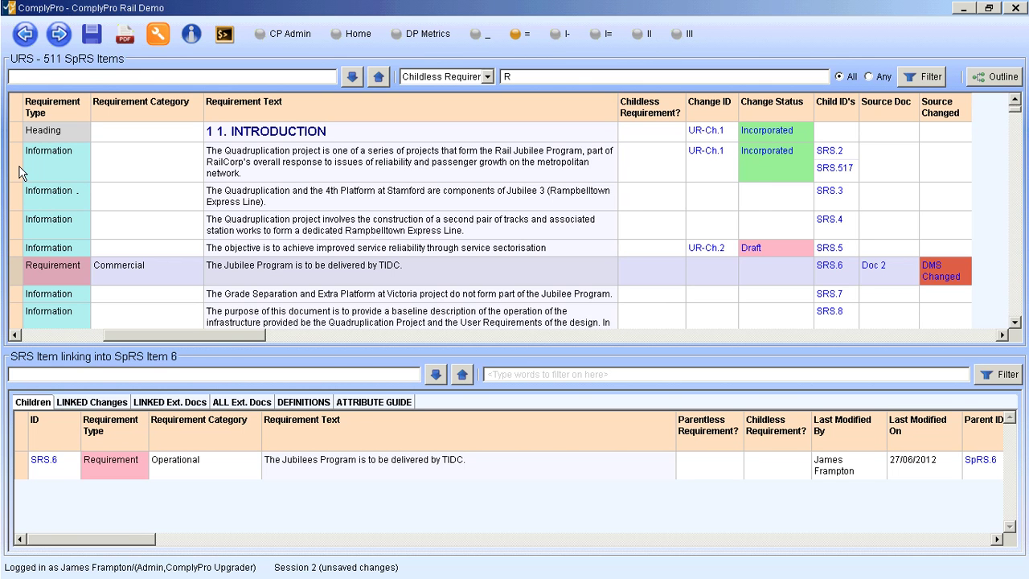
View the requirement changes linked to SpRS.2.
left_click(101, 406)
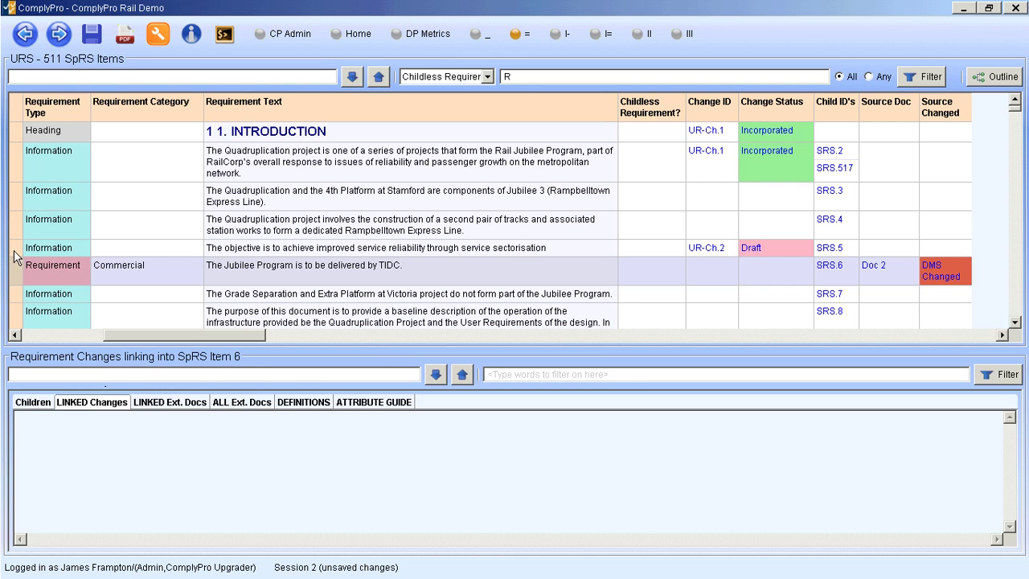
left_click(21, 173)
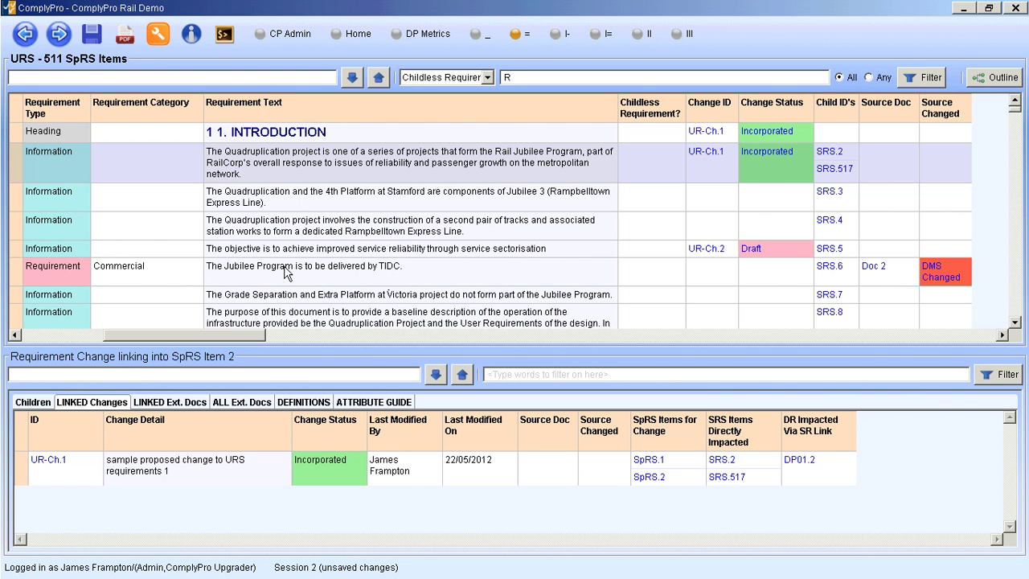
Compare the child SRS items linked to SpRS.2, SpRS.3 and SpRS.6.
left_click(30, 404)
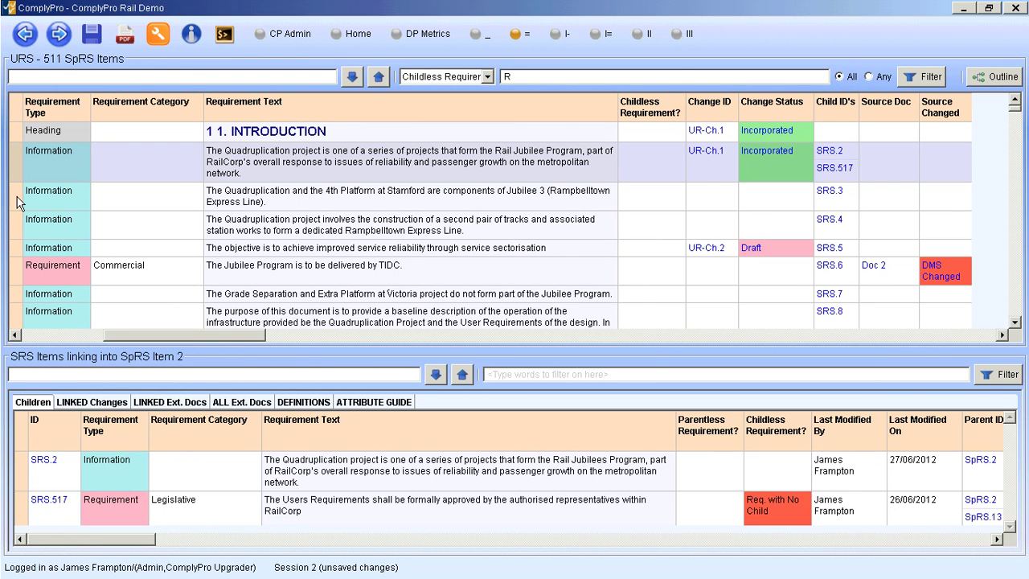
left_click(17, 201)
left_click(20, 273)
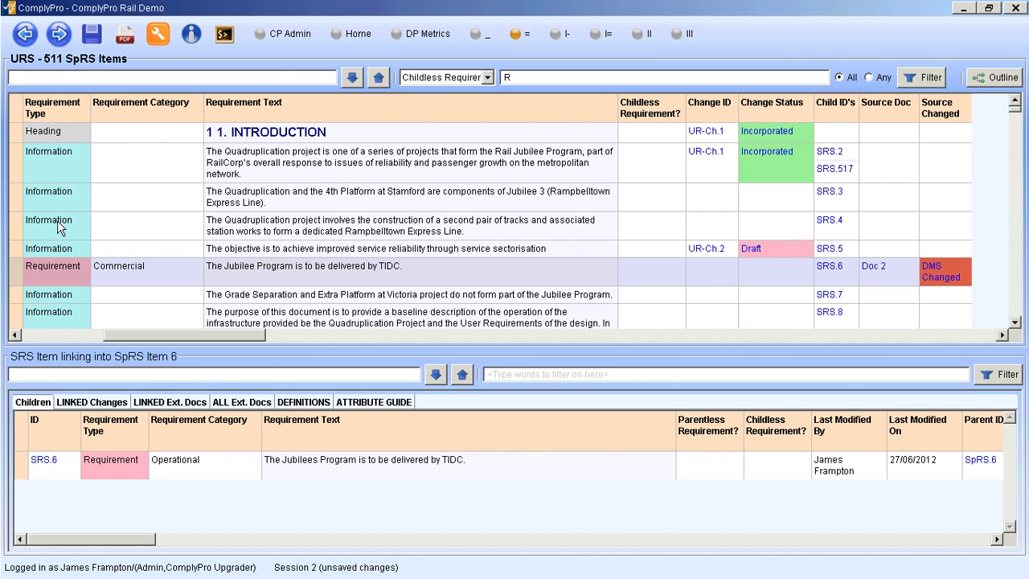
left_click(19, 172)
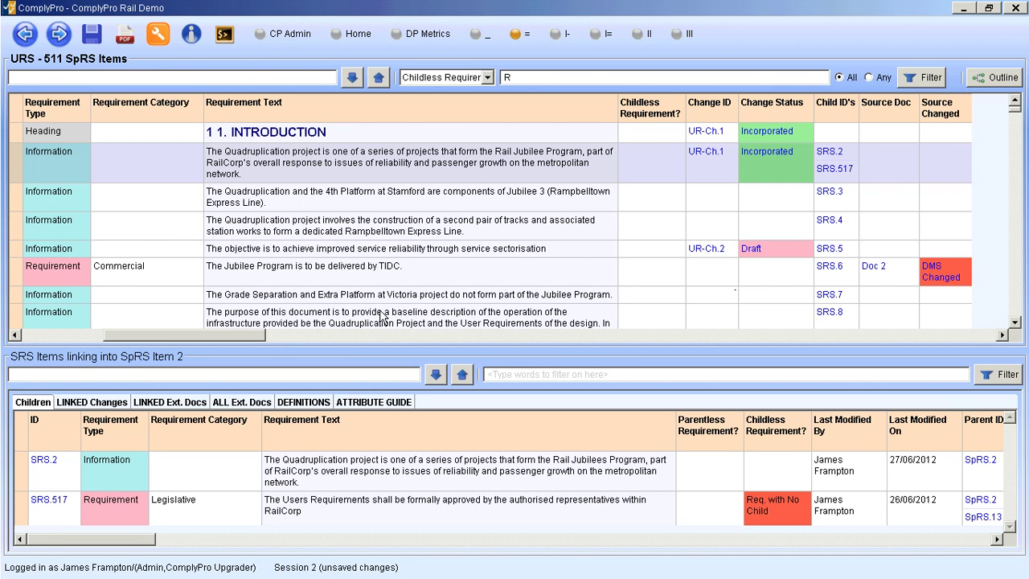
left_click(20, 274)
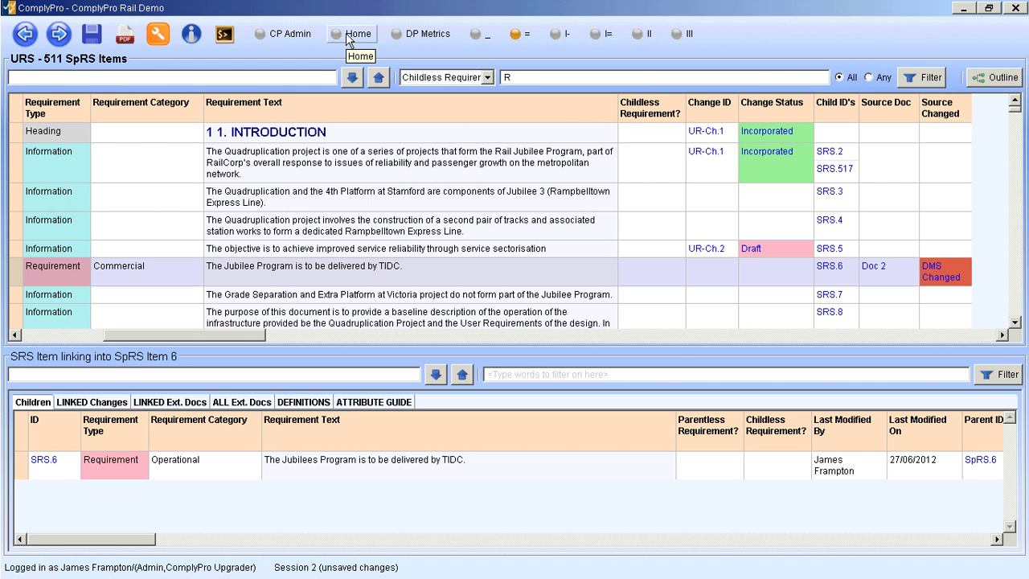
Follow the SRS.5 child link into the SRS document and view the parent and child items of SRS.6.
left_click(830, 250)
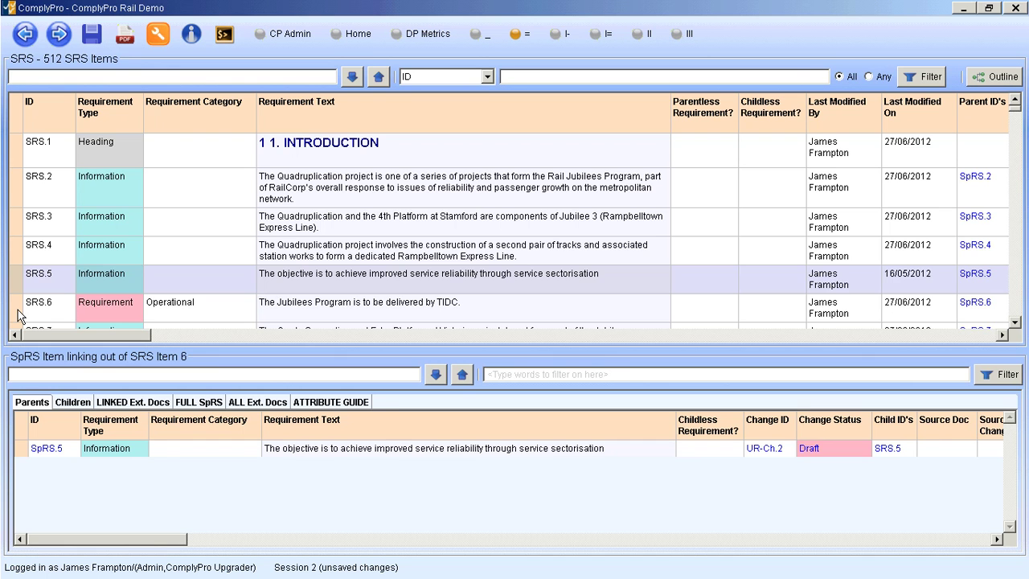
left_click(18, 315)
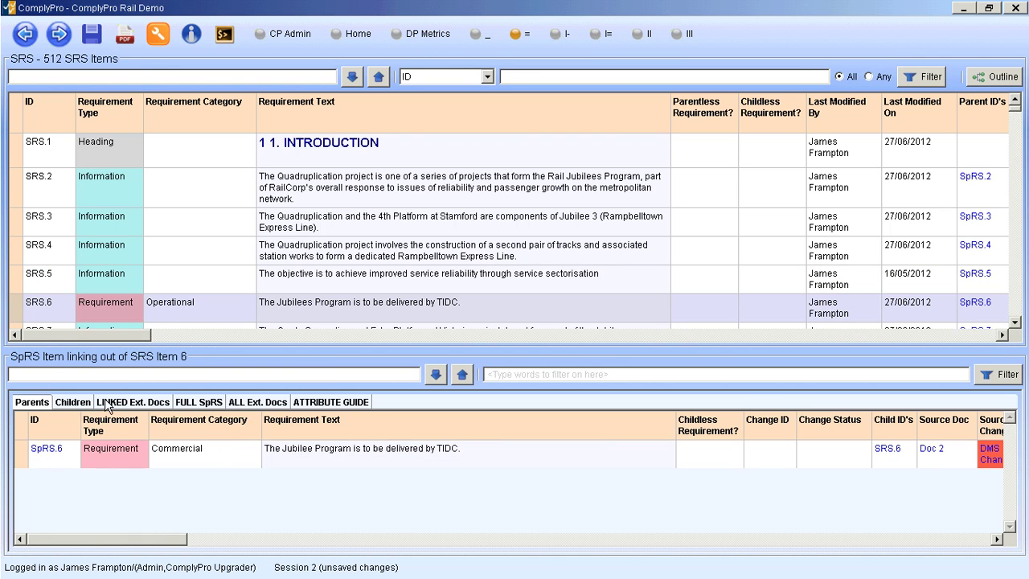
left_click(79, 407)
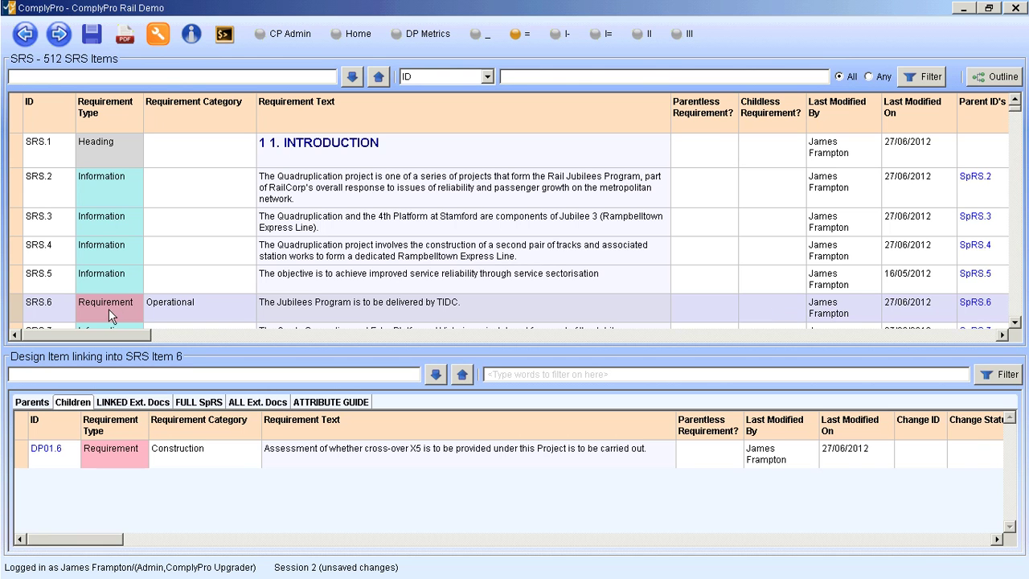
Examine the SRS list for childless requirement flags and review its parent, child and verification status columns.
left_click(705, 285)
scroll(705, 285, "down", 4)
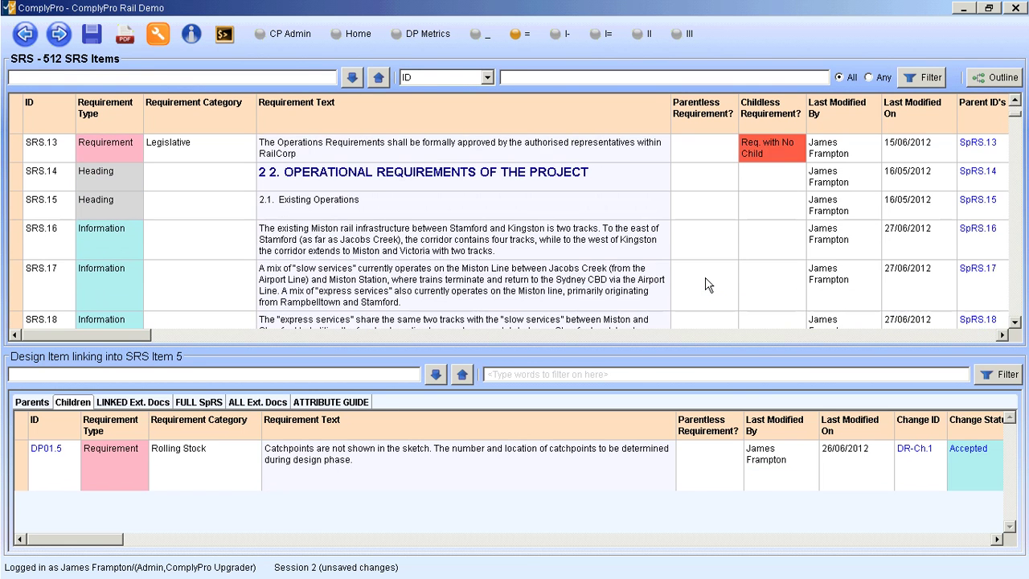
scroll(705, 284, "up", 3)
scroll(643, 285, "down", 2)
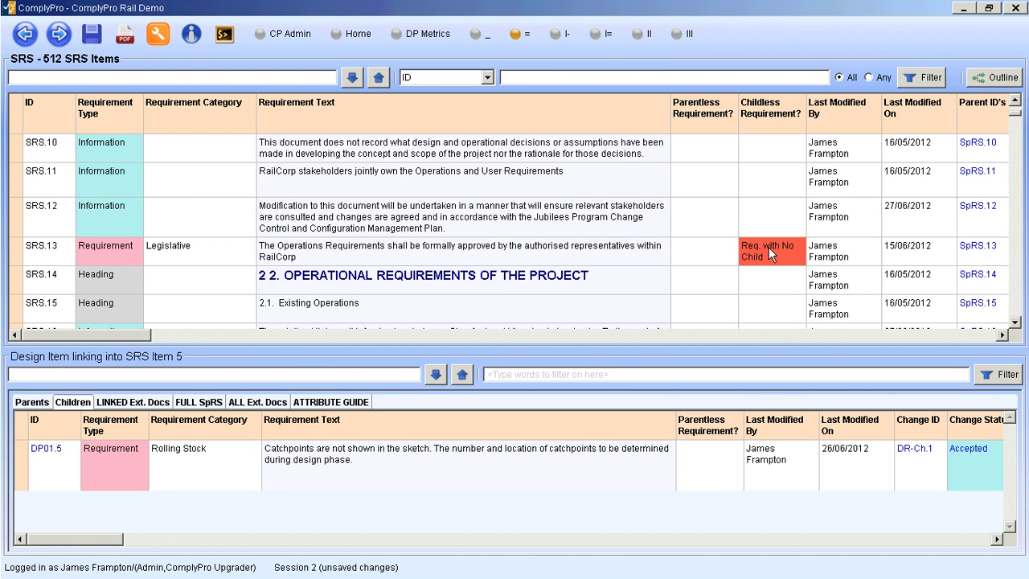
scroll(768, 250, "up", 3)
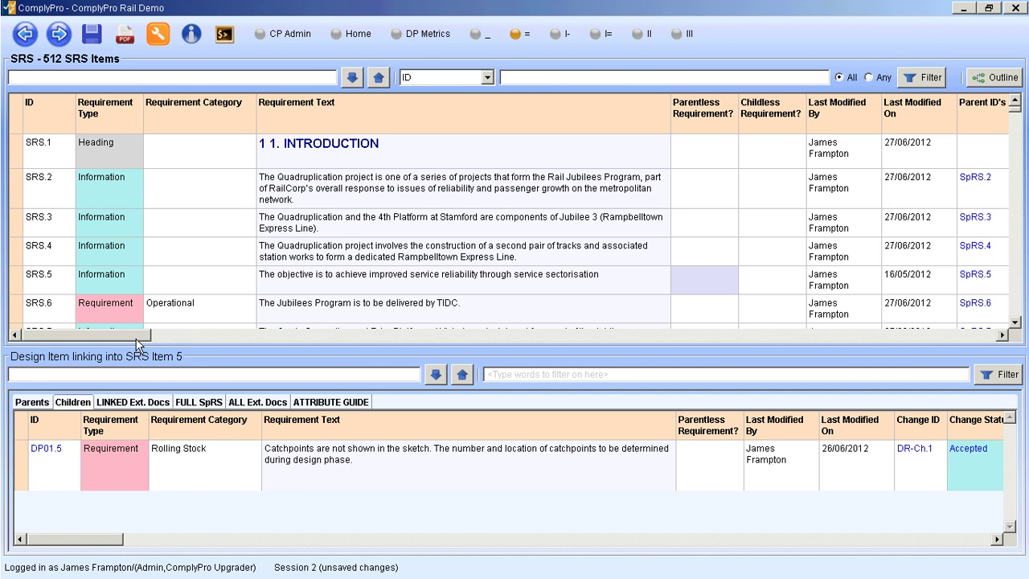
left_click_drag(140, 337, 361, 333)
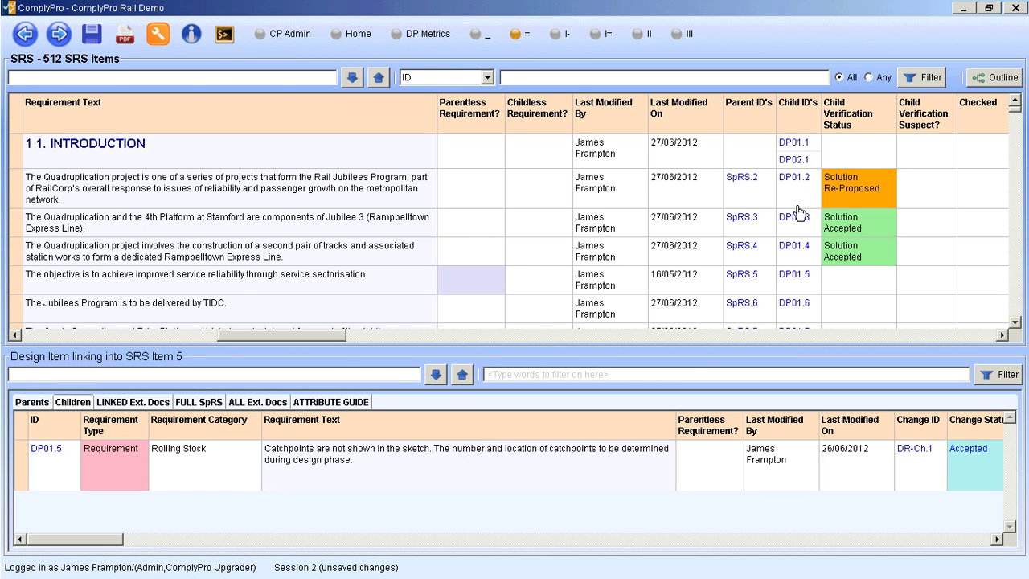
Return to the project home page and open the Design Packages metrics with the list stacked above its links.
left_click(358, 35)
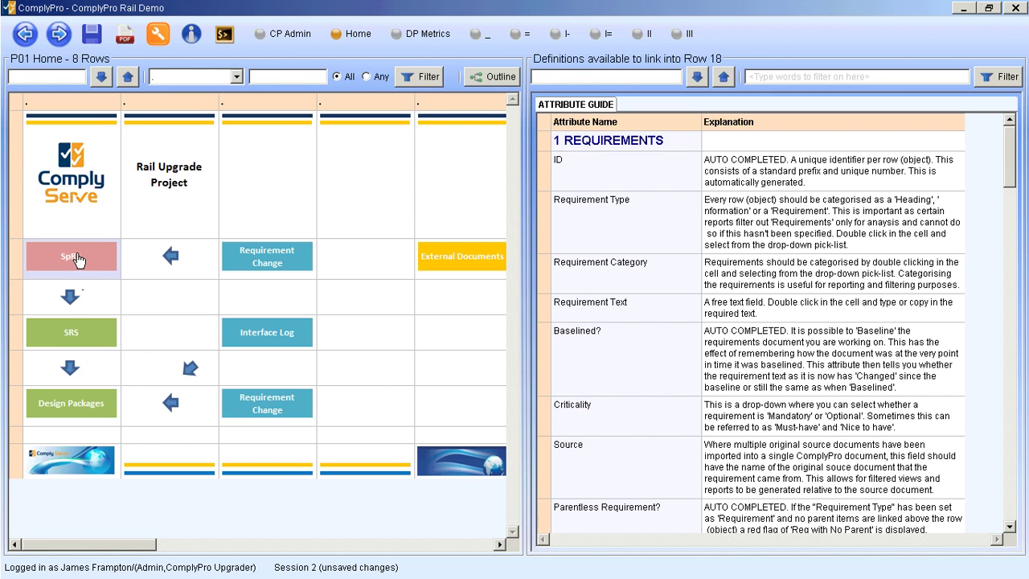
left_click(67, 413)
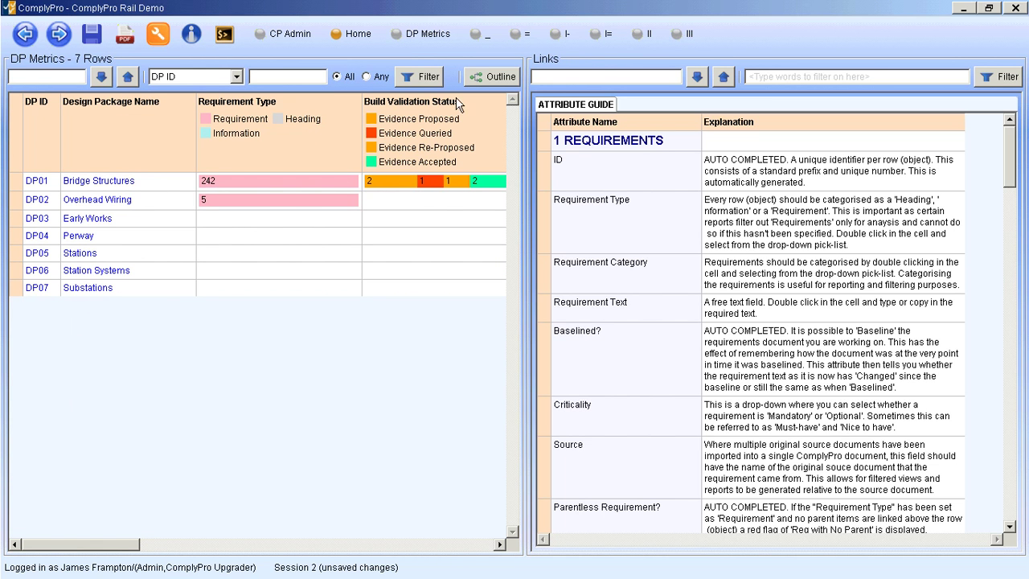
left_click(528, 36)
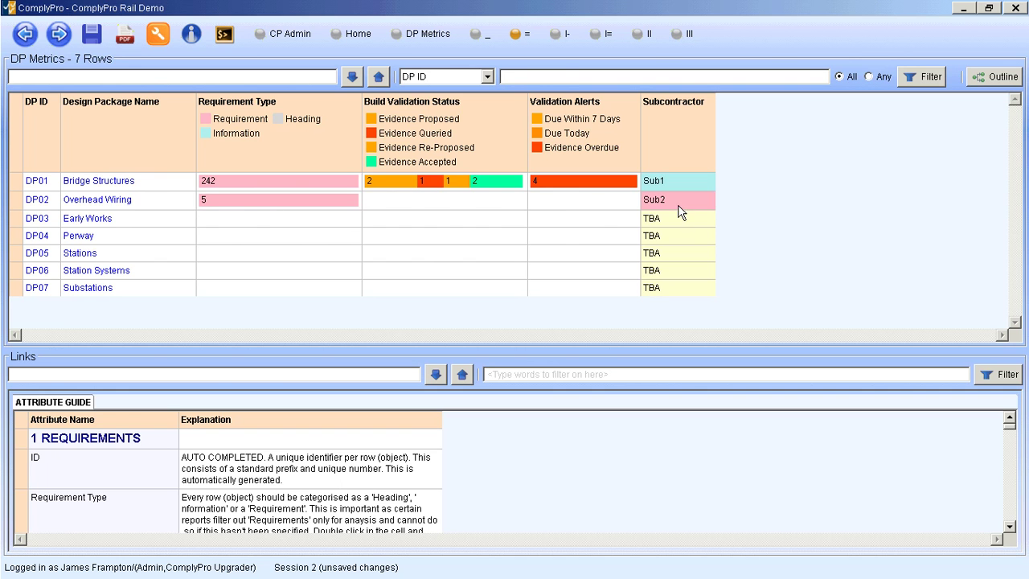
Open the DP02 Overhead Wiring design package and select design item DP02.3 to view its linked parents.
left_click(96, 203)
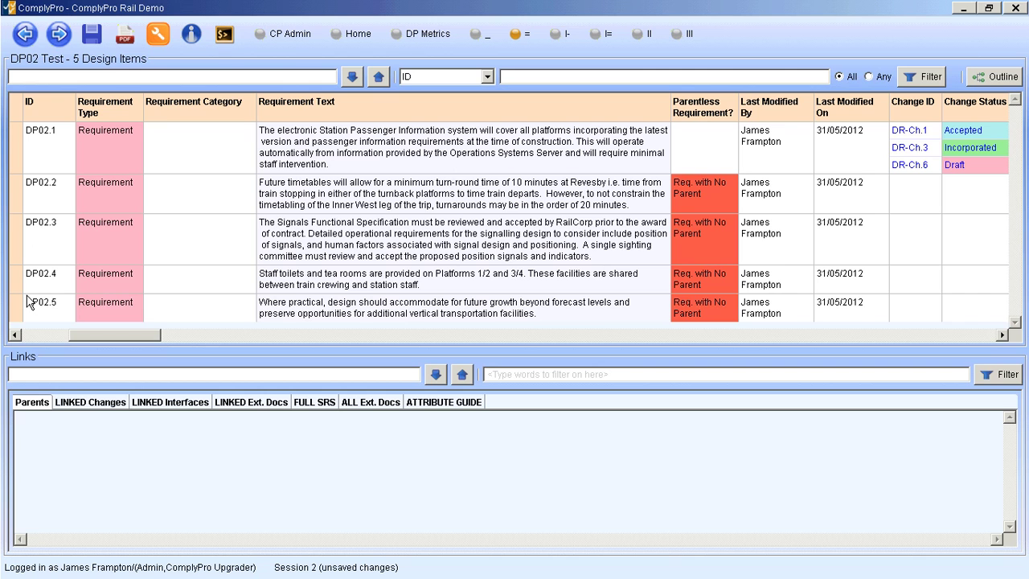
left_click(20, 249)
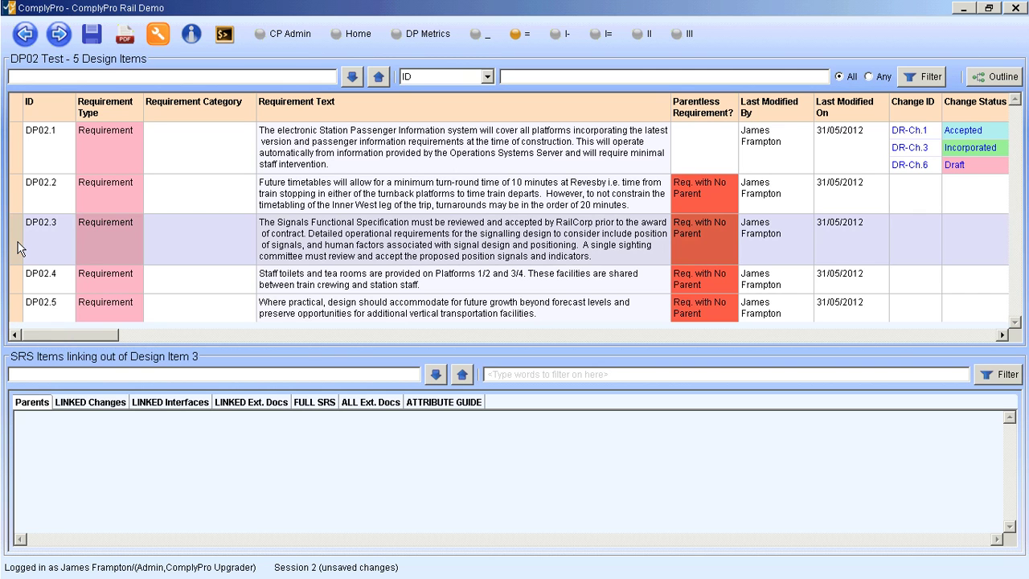
Insert a new design item after DP02.5 and set its requirement type to Requirement.
right_click(16, 313)
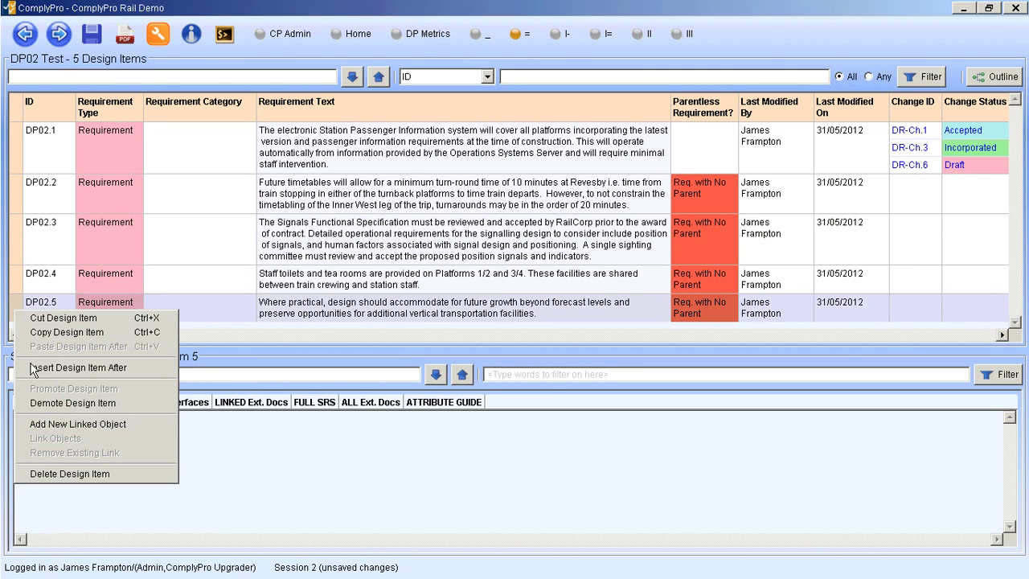
left_click(72, 369)
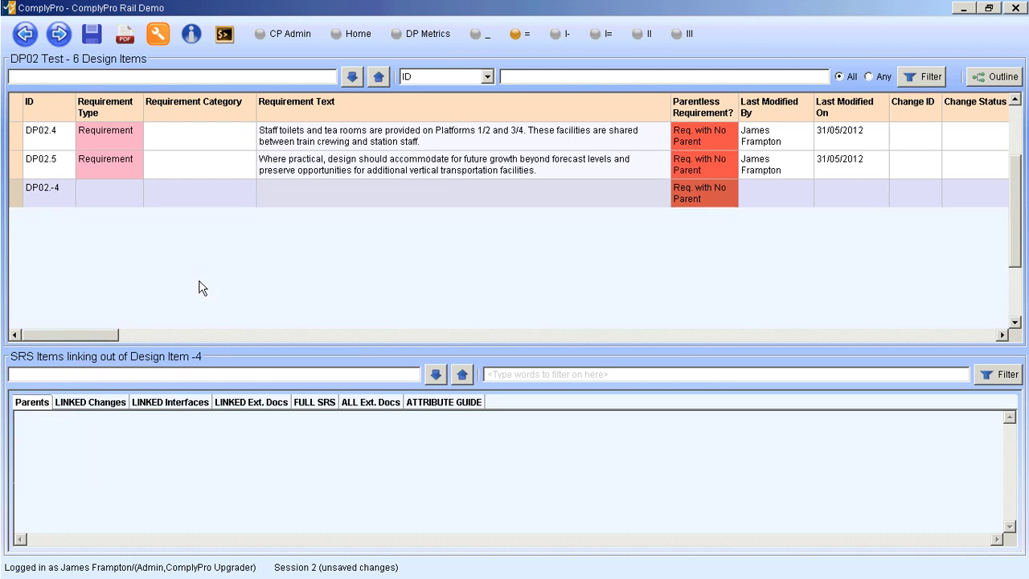
left_click(114, 199)
left_click(114, 191)
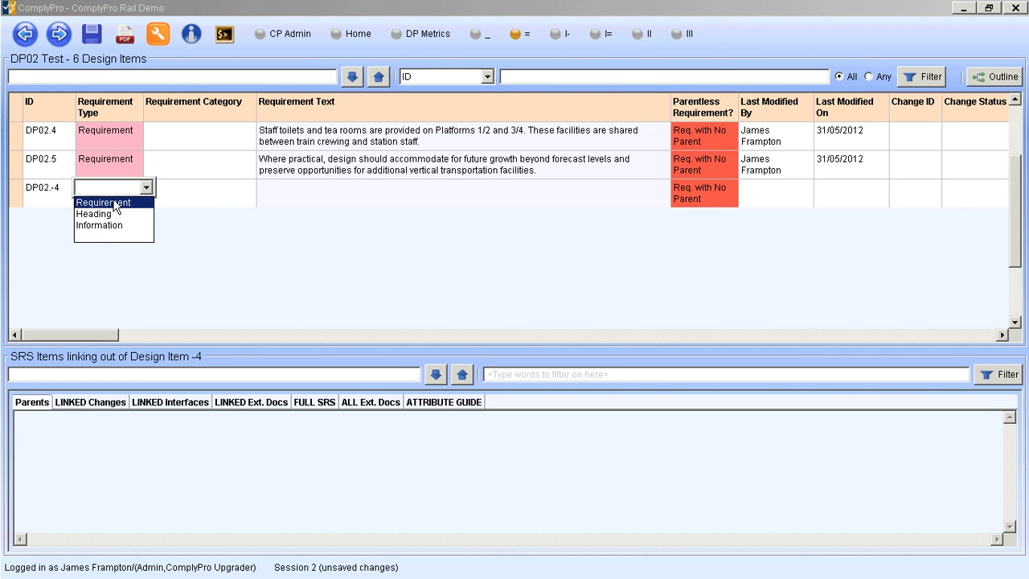
left_click(113, 202)
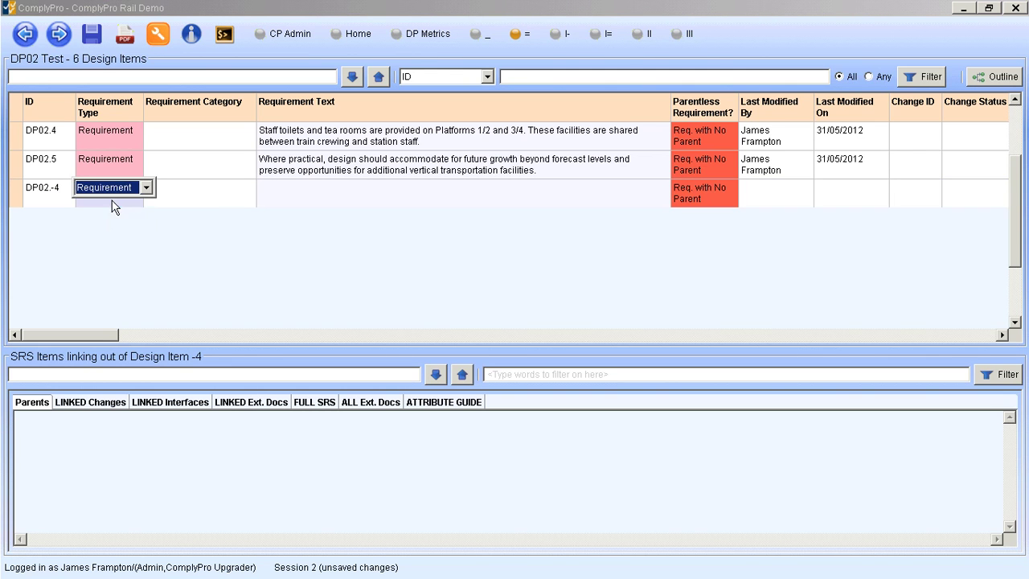
Give the new design item the category Design and the requirement text "neew req text".
left_click(211, 193)
left_click(171, 248)
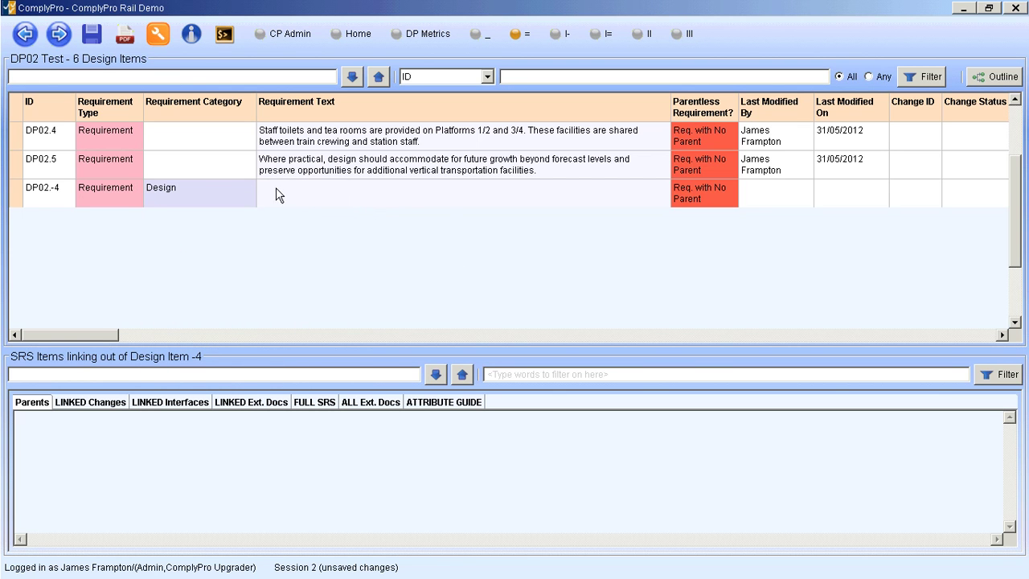
left_click(314, 191)
type("neew req text")
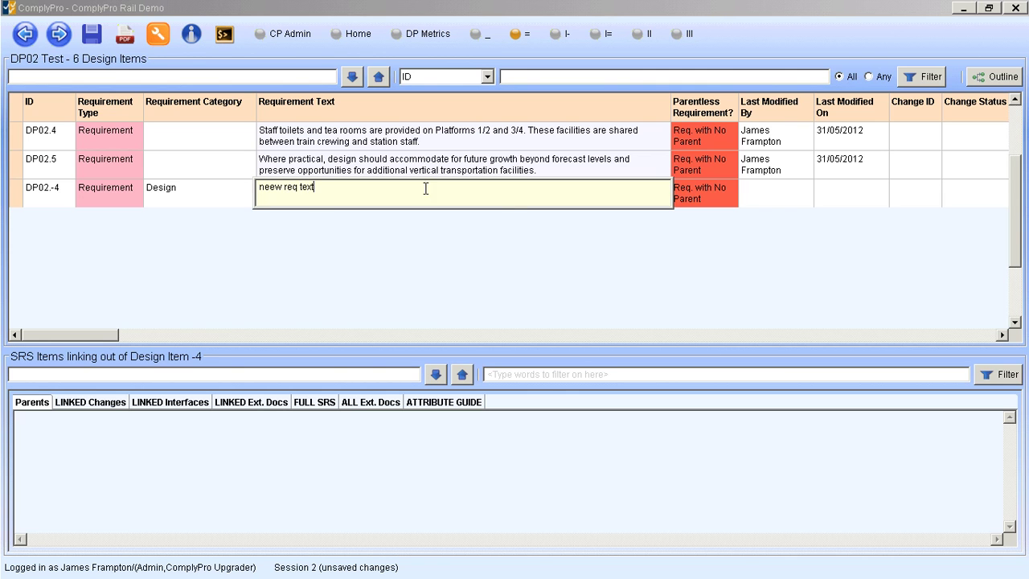
key("Return")
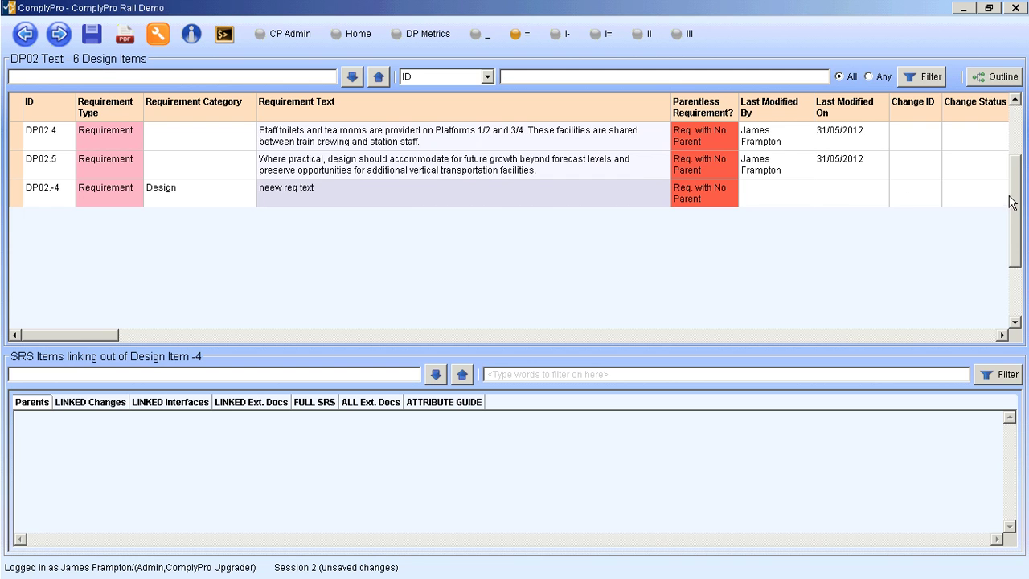
Examine the parentless flag, change, interface, validation evidence and parent ID columns of the DP02 design items.
left_click_drag(1016, 195, 1017, 162)
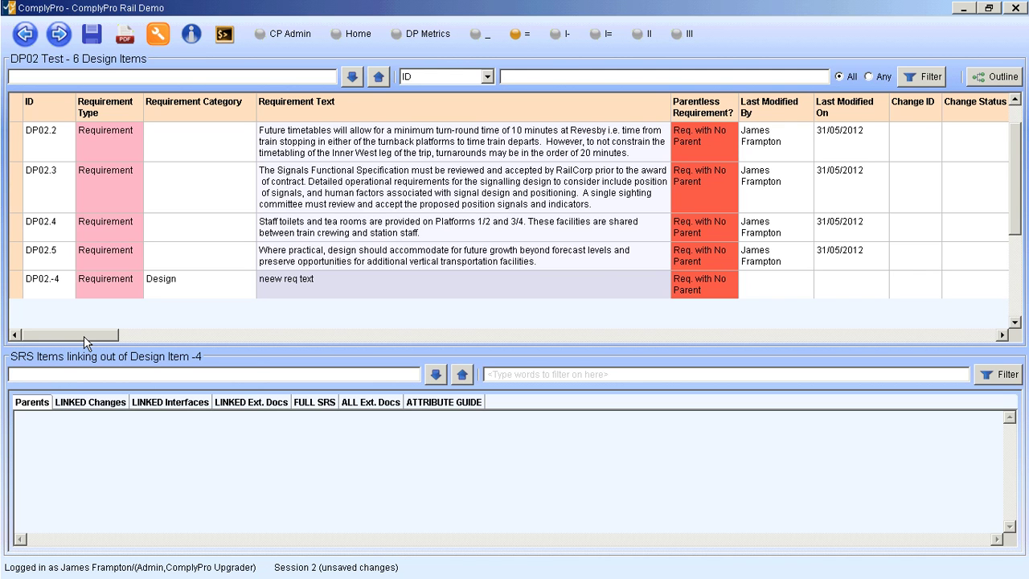
left_click_drag(84, 336, 278, 351)
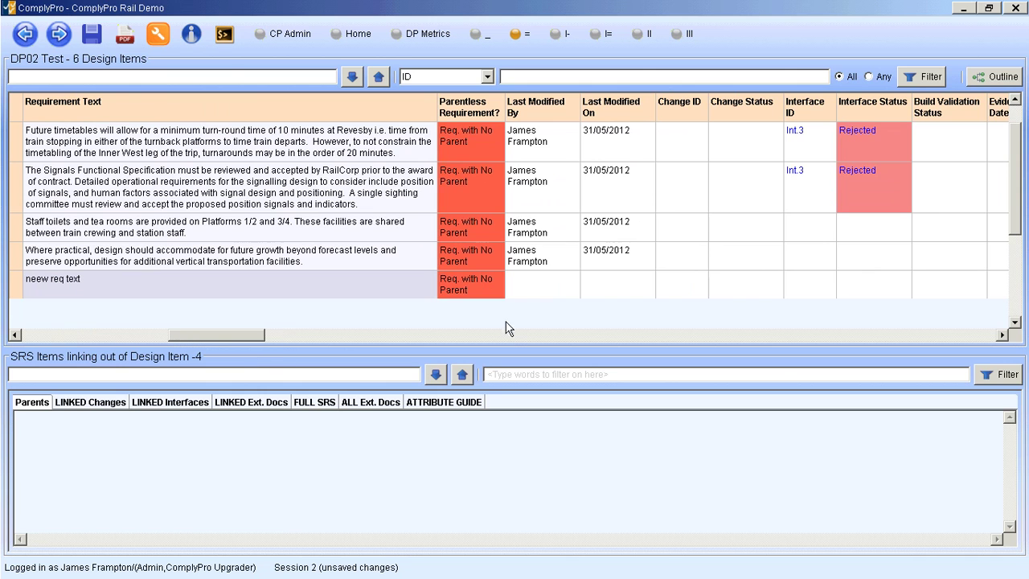
left_click_drag(545, 286, 719, 274)
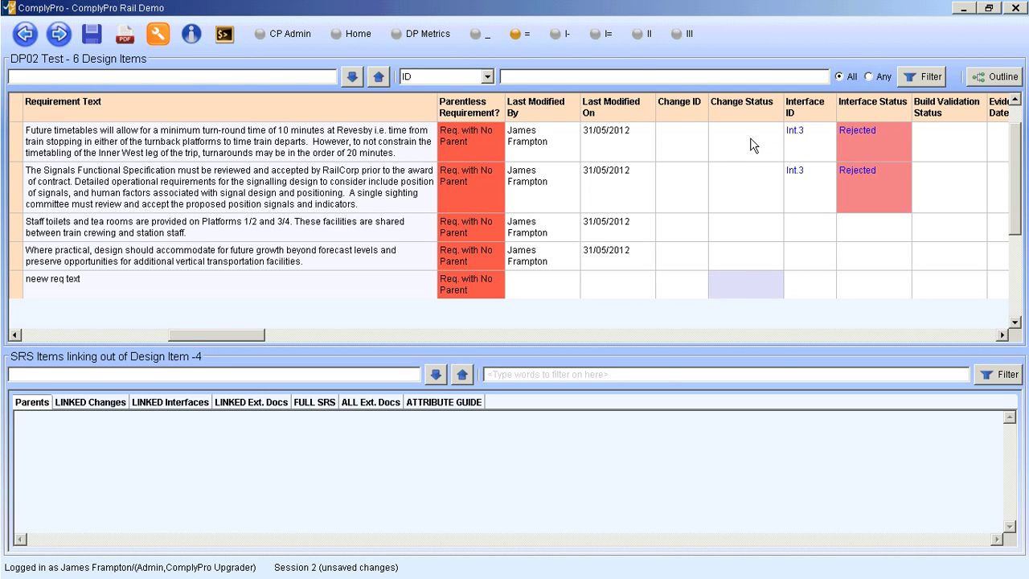
left_click(804, 291)
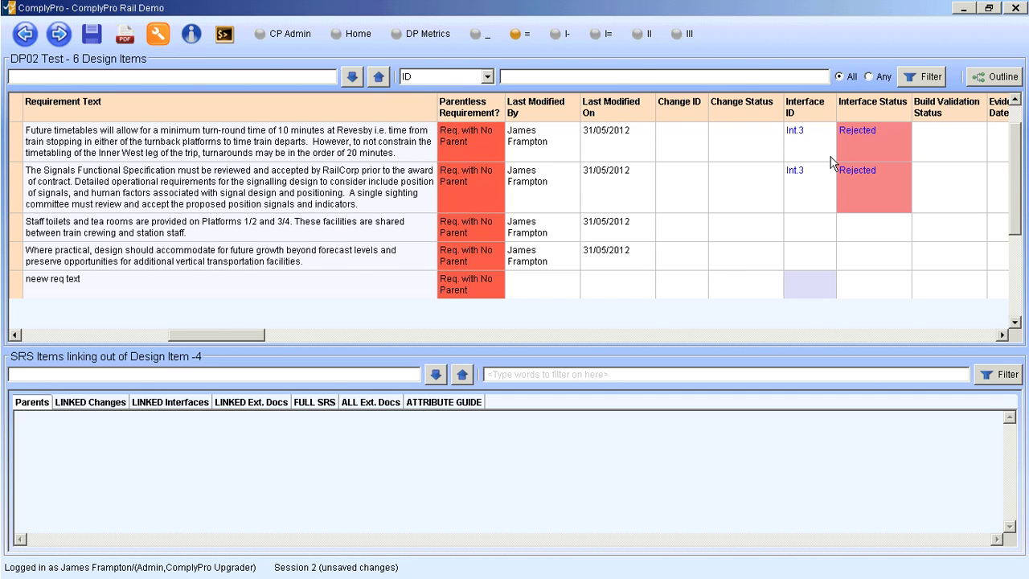
scroll(831, 158, "up", 1)
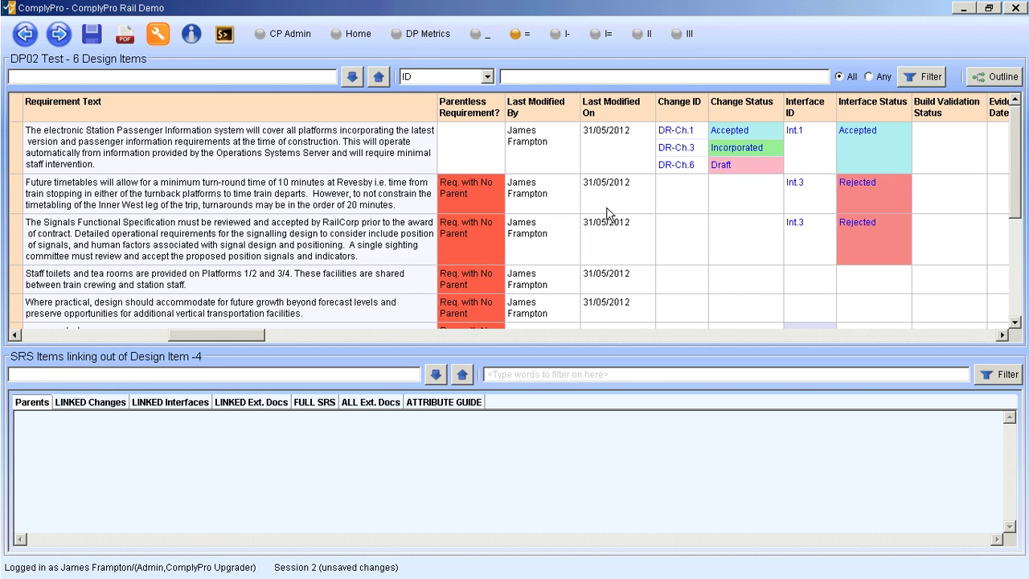
scroll(574, 263, "down", 3)
left_click_drag(262, 334, 338, 338)
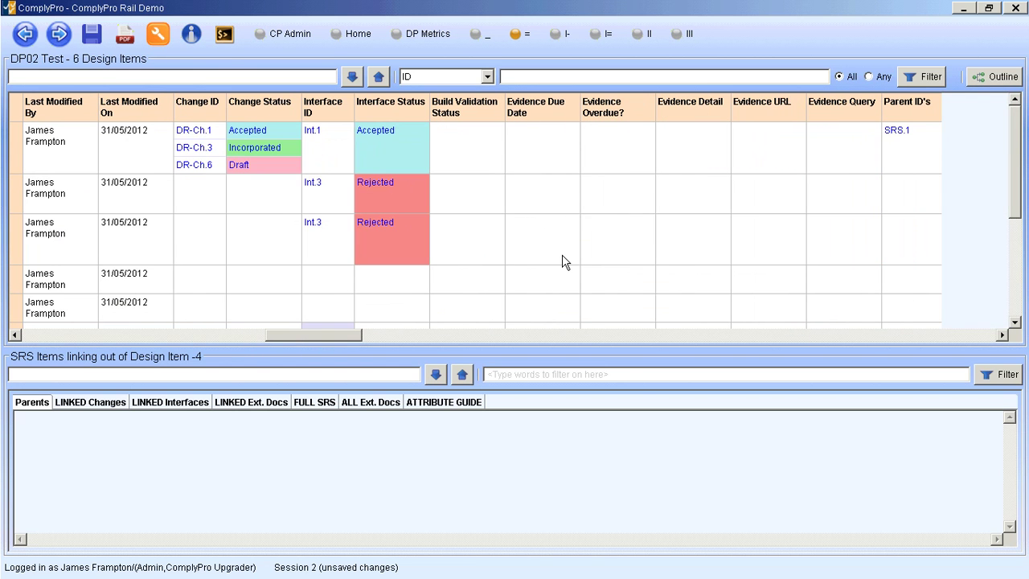
scroll(562, 255, "down", 3)
scroll(542, 238, "up", 3)
Enlarge the design items list and check the parent SRS items linked to each of the first four items.
left_click_drag(631, 352, 631, 397)
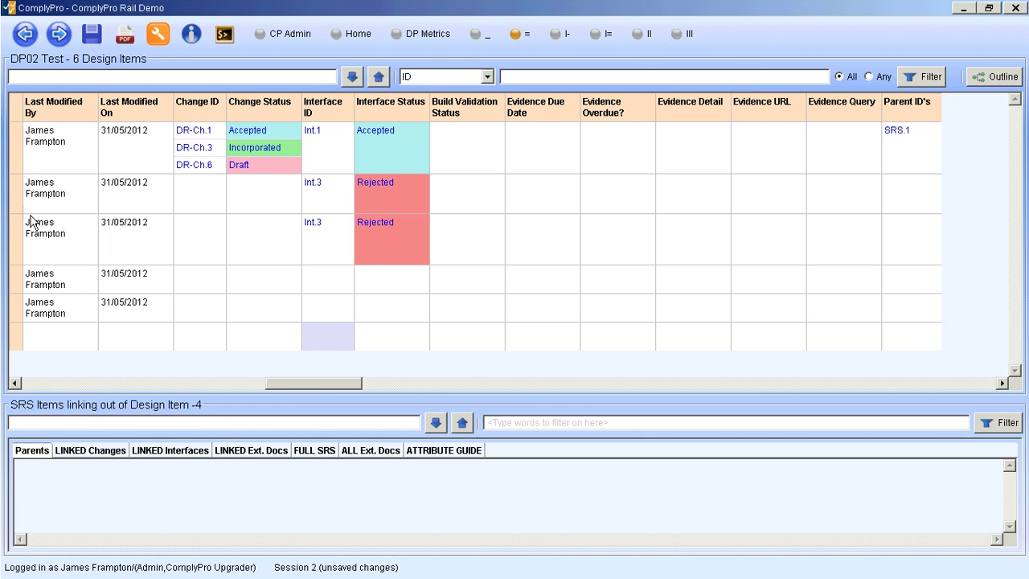
left_click(18, 156)
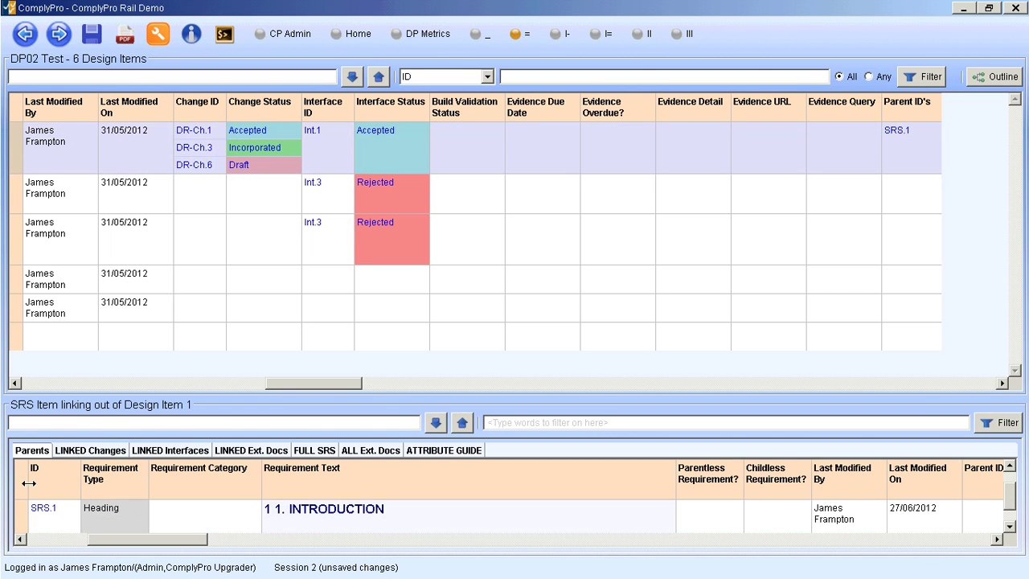
left_click(16, 199)
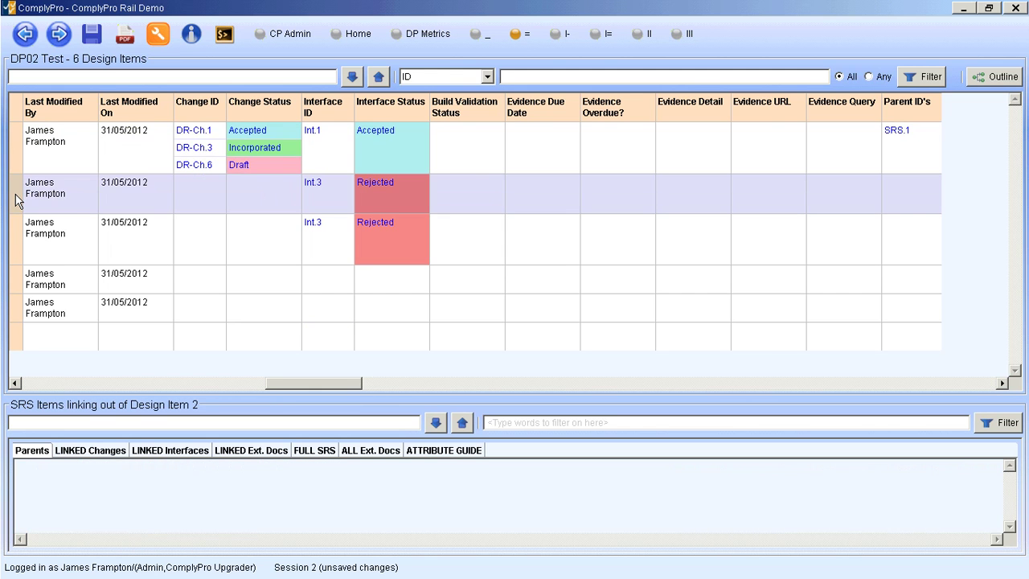
left_click(12, 245)
left_click(13, 283)
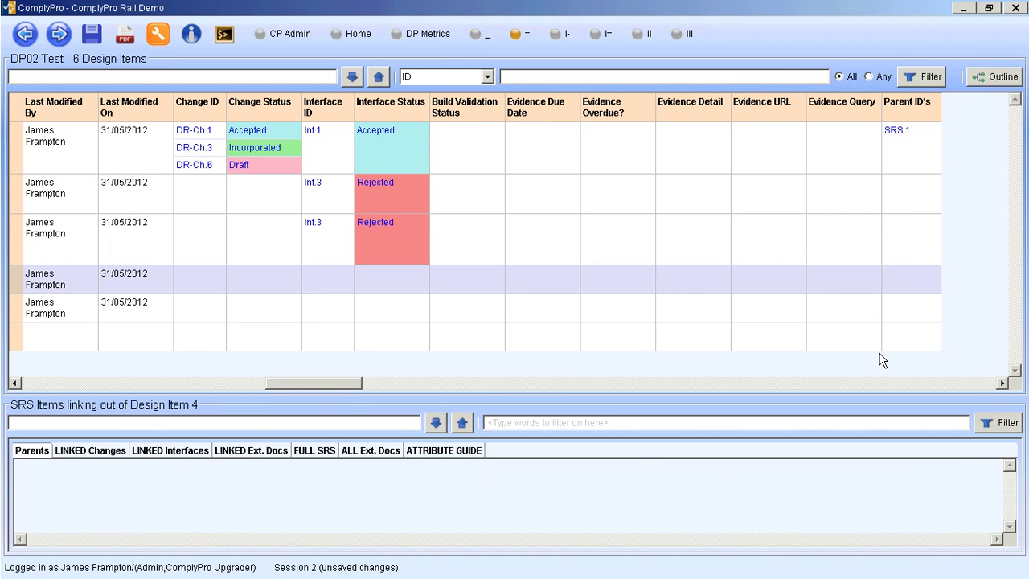
Change the new design item's requirement type to Heading and check its parentless requirement flag.
left_click_drag(331, 383, 106, 389)
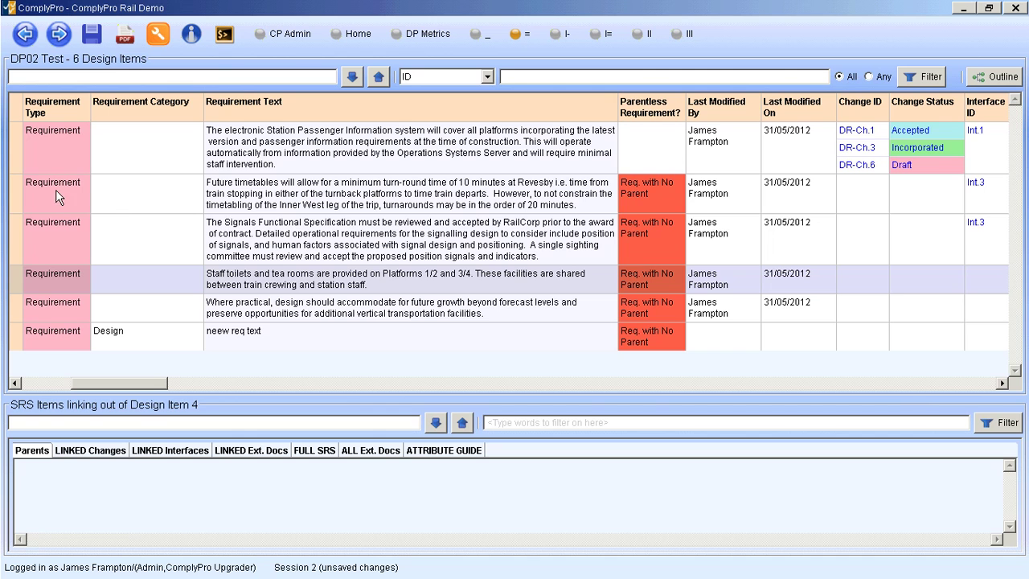
left_click(65, 336)
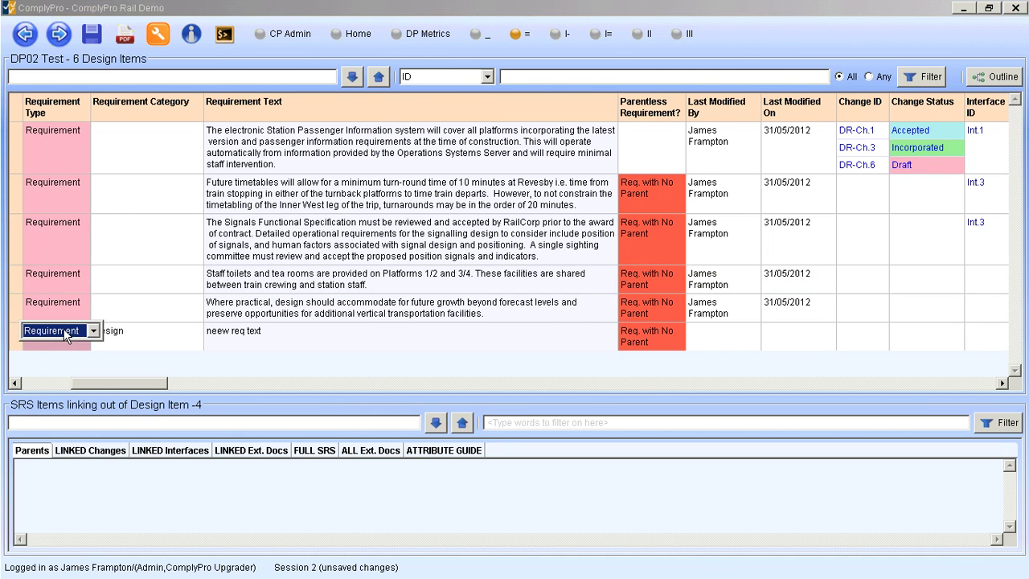
left_click(65, 336)
left_click(48, 358)
left_click(269, 342)
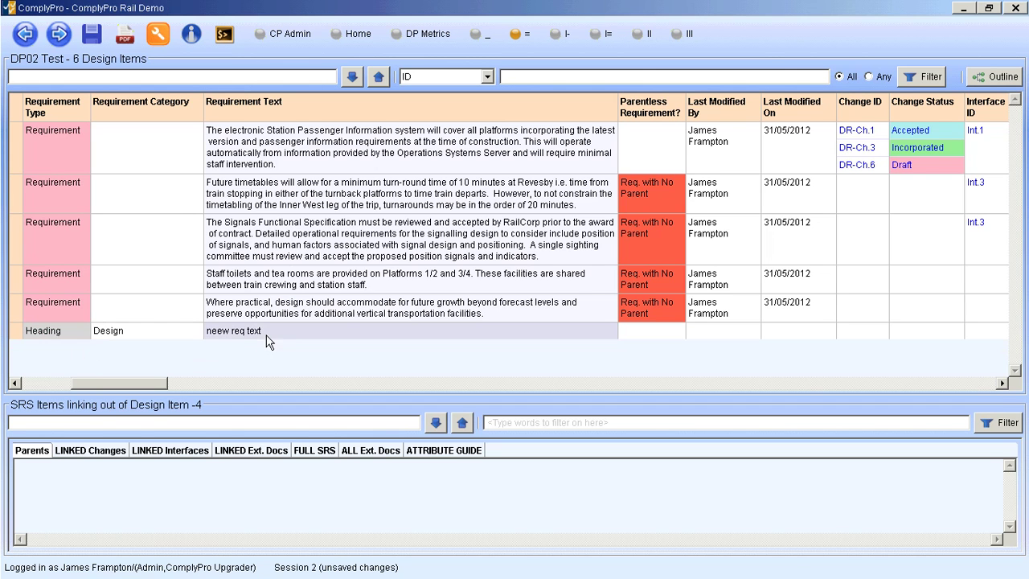
left_click(655, 330)
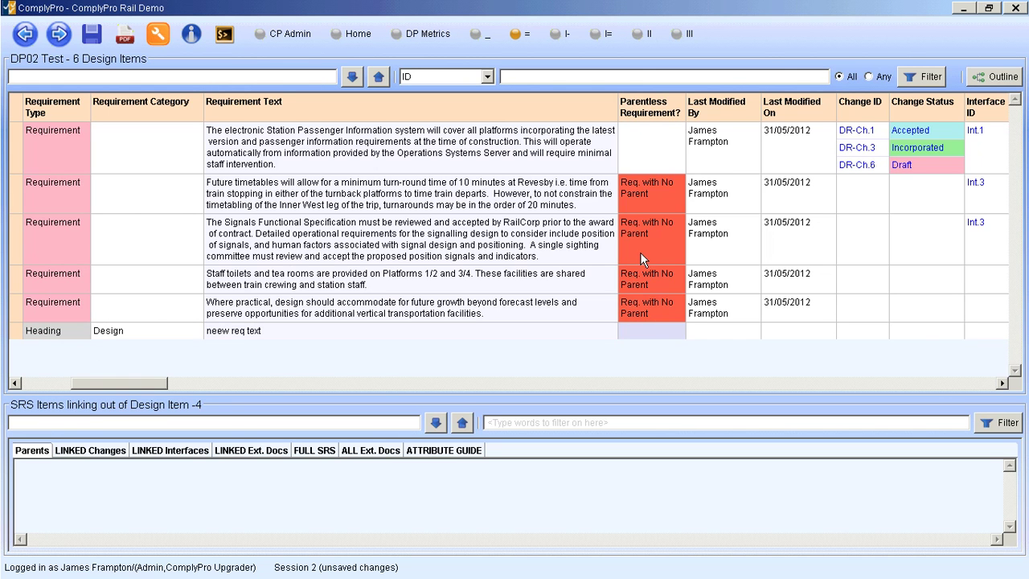
Set the new design item's type back to Requirement, and delete the item from DP02.
left_click(58, 336)
left_click(94, 330)
left_click(48, 343)
left_click(434, 342)
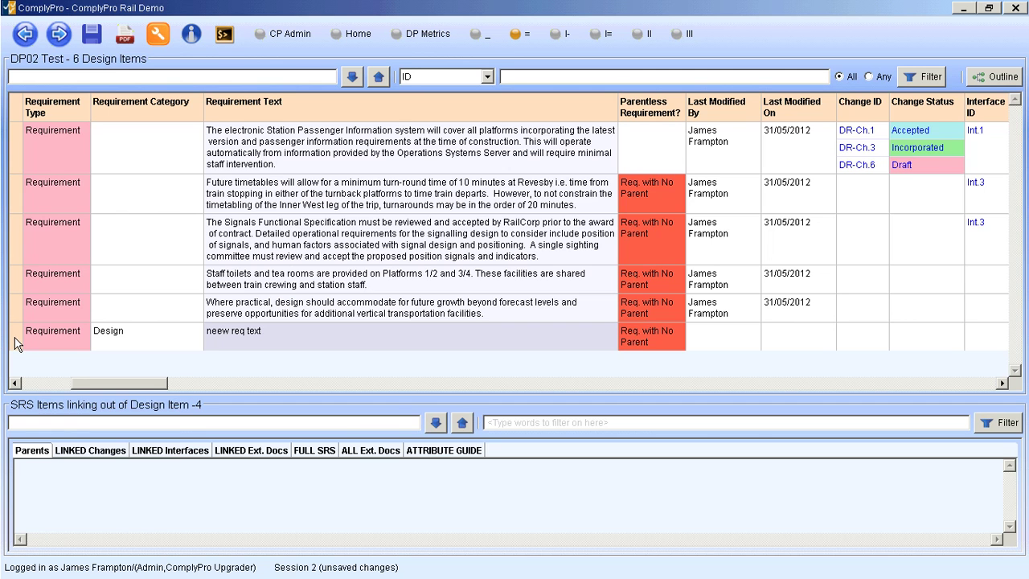
right_click(18, 342)
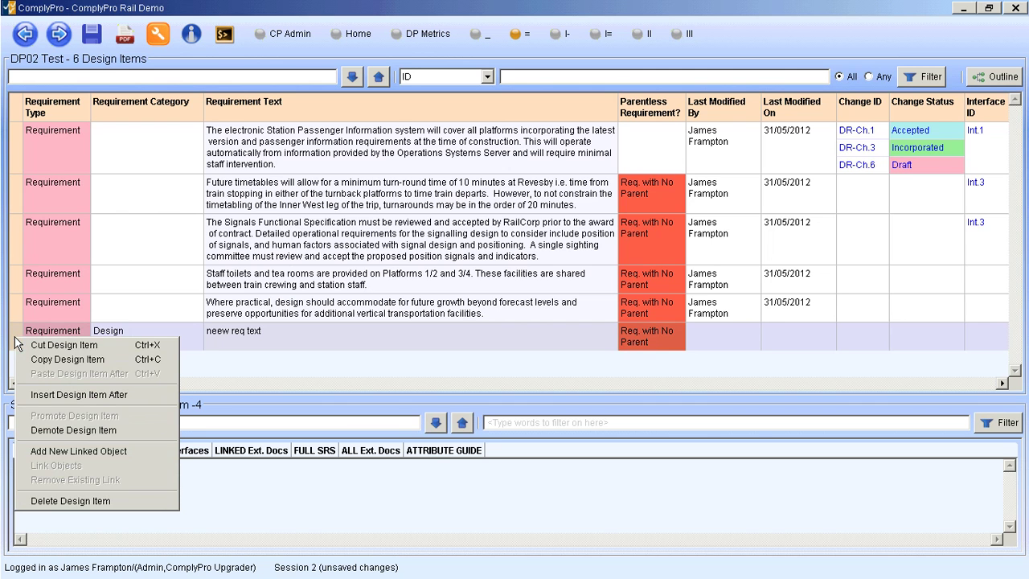
left_click(64, 501)
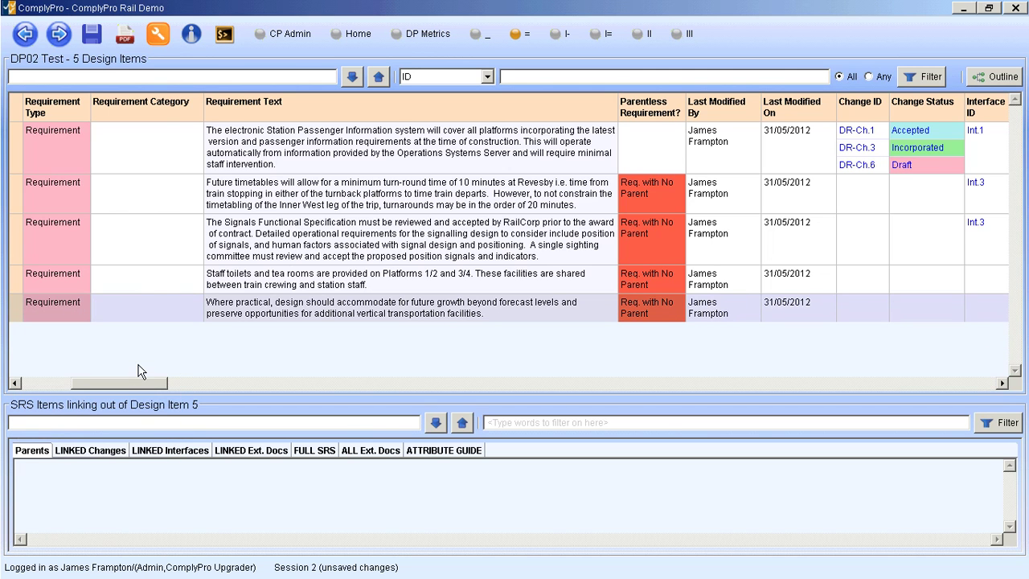